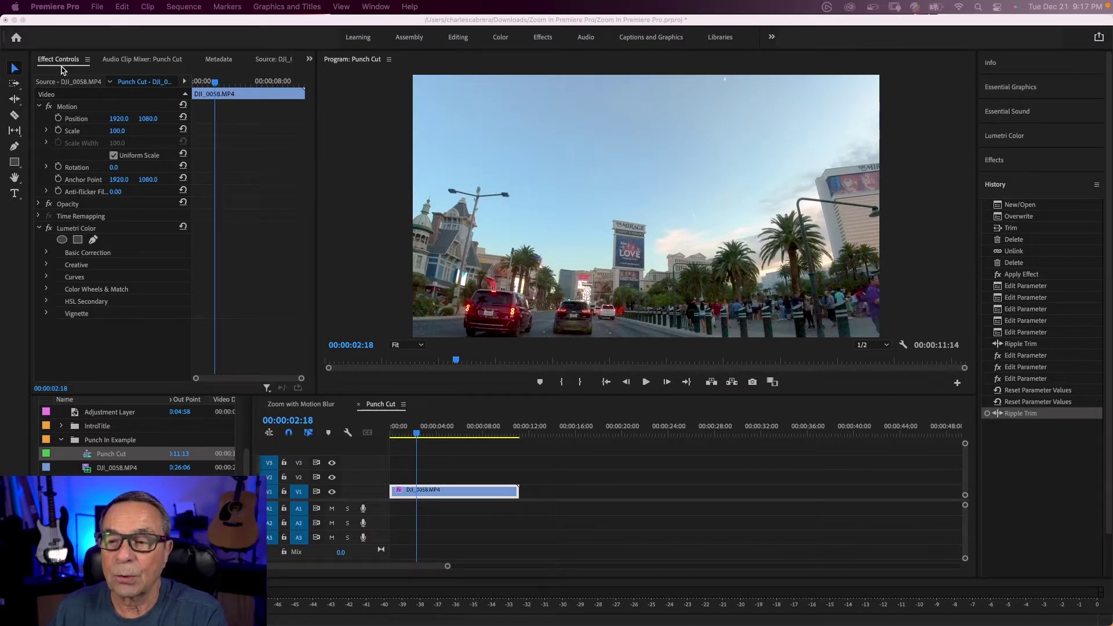
Try scaling the clip down to 96 and offsetting its position to about 1855, 1050.
left_click(115, 132)
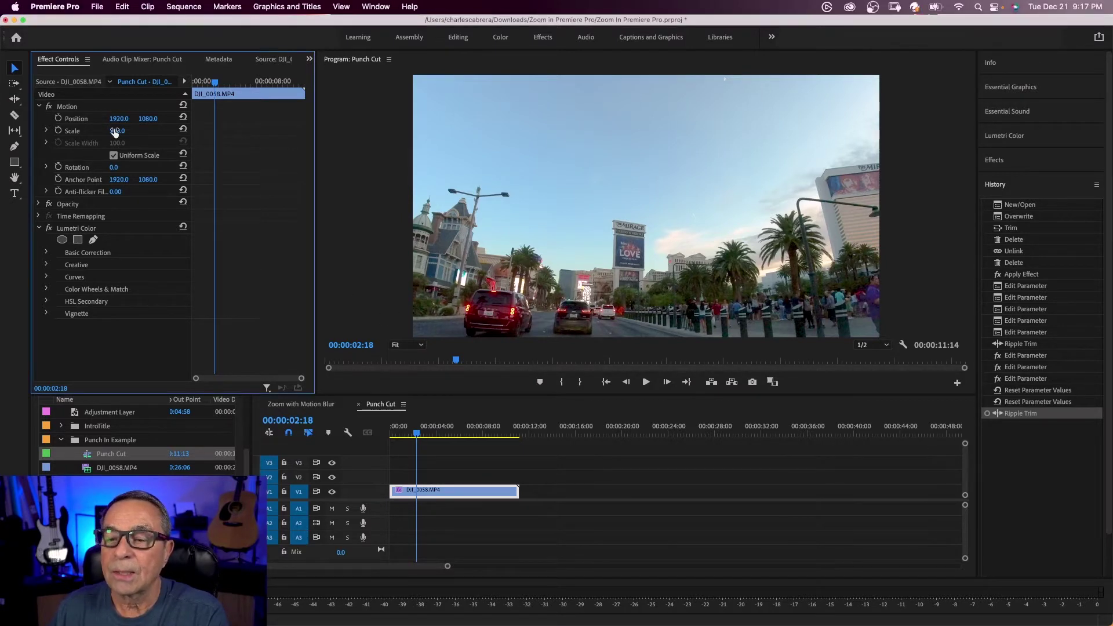
mouse_move(115, 131)
left_mouse_down()
mouse_move(157, 131)
mouse_move(111, 119)
left_mouse_up()
left_click(122, 118)
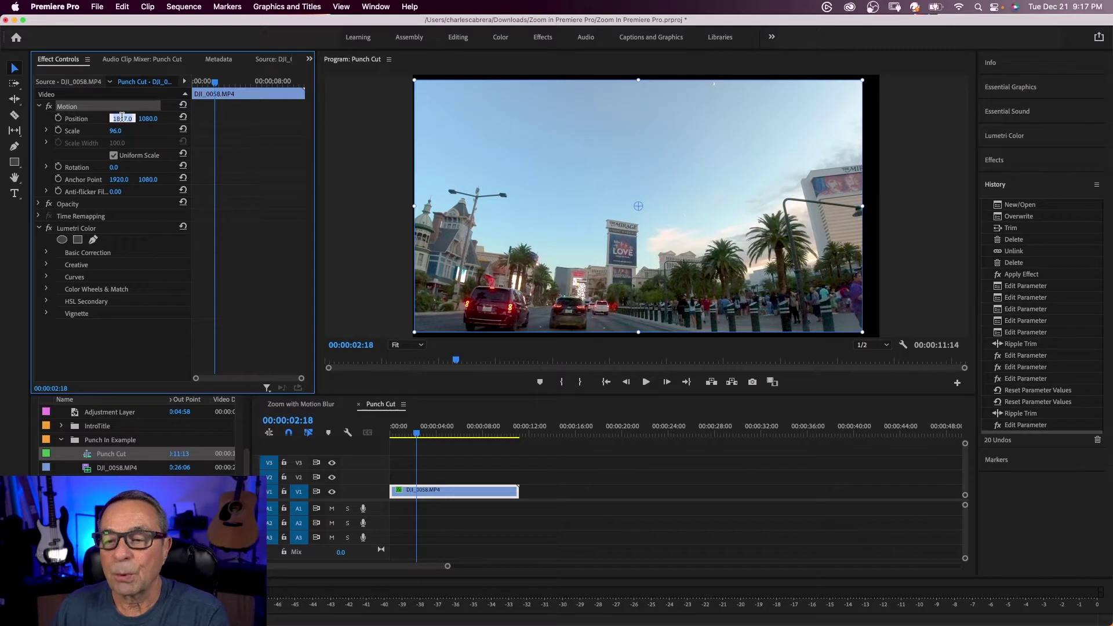
left_click_drag(118, 118, 141, 118)
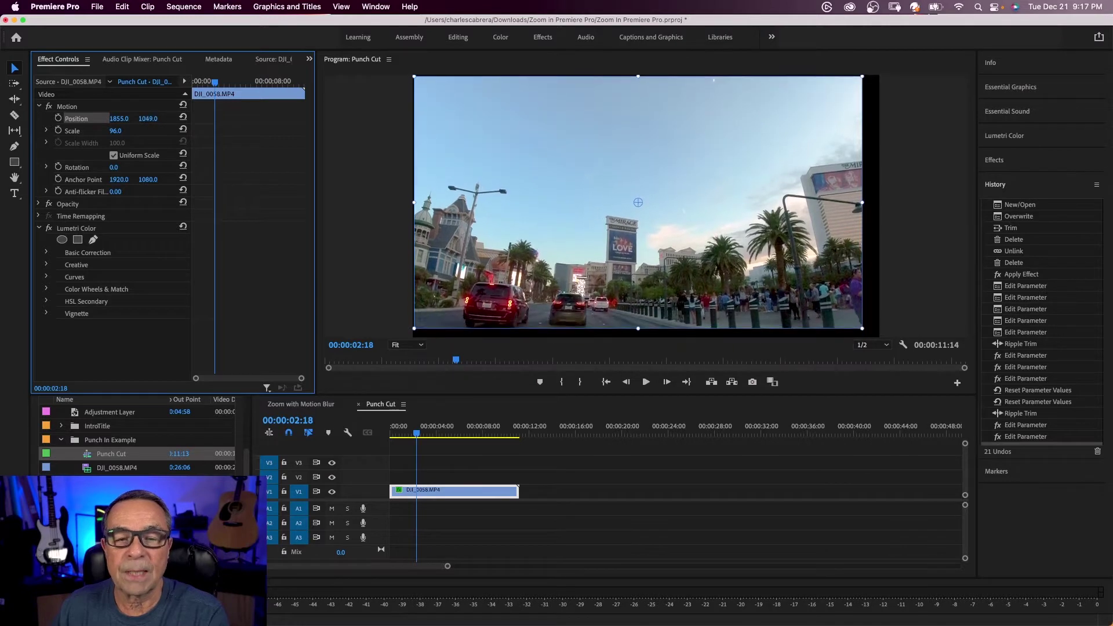
Reset the clip's Position and Scale to their default values.
left_click(183, 119)
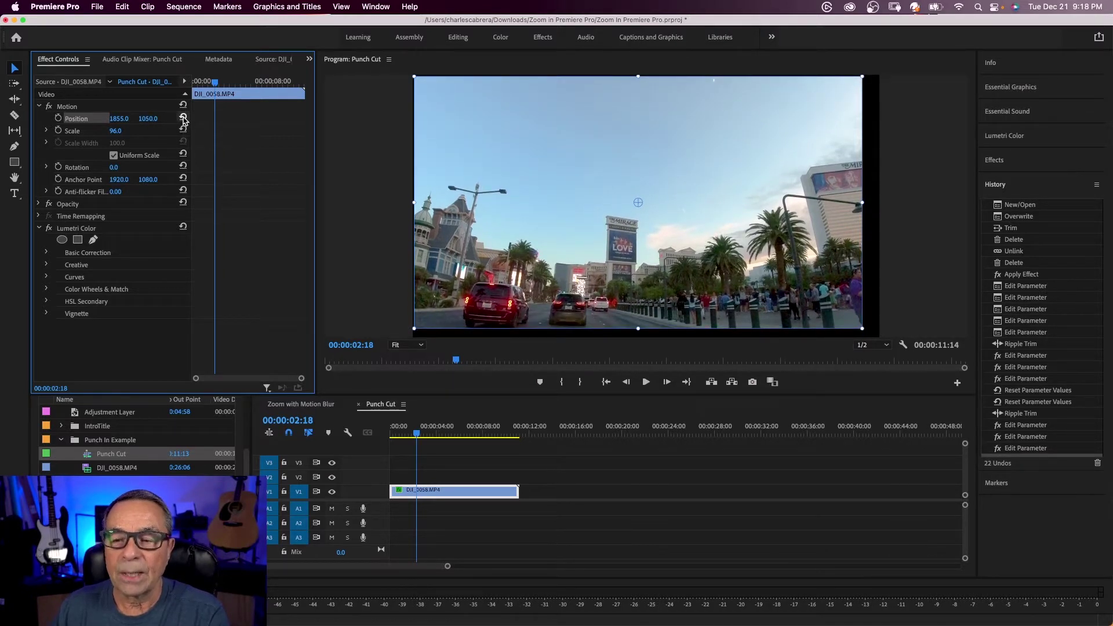
left_click(184, 130)
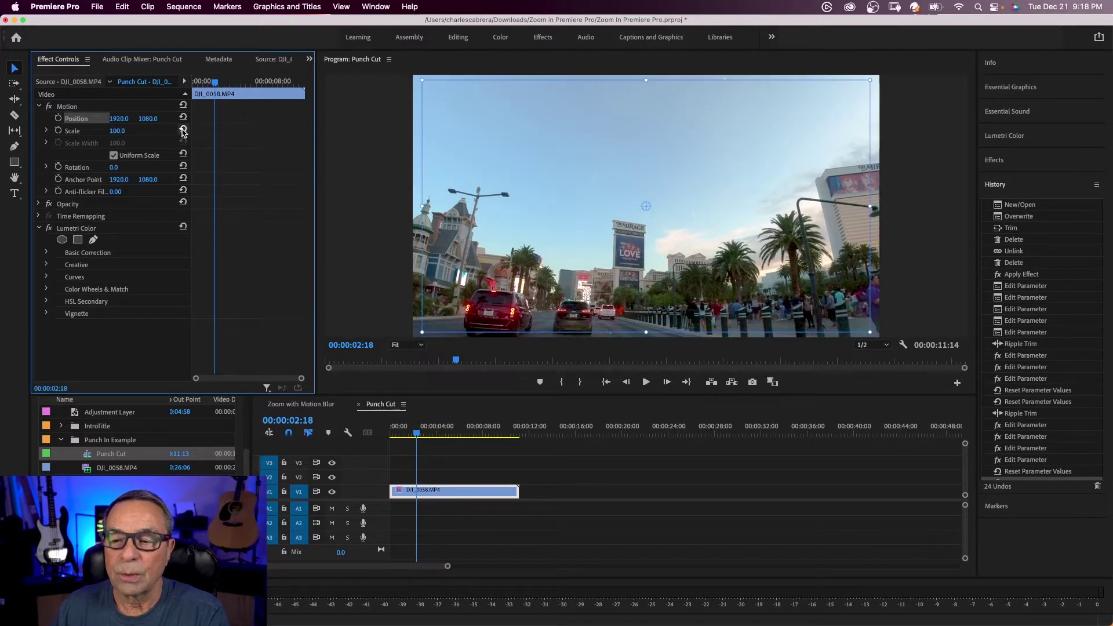
left_click(358, 192)
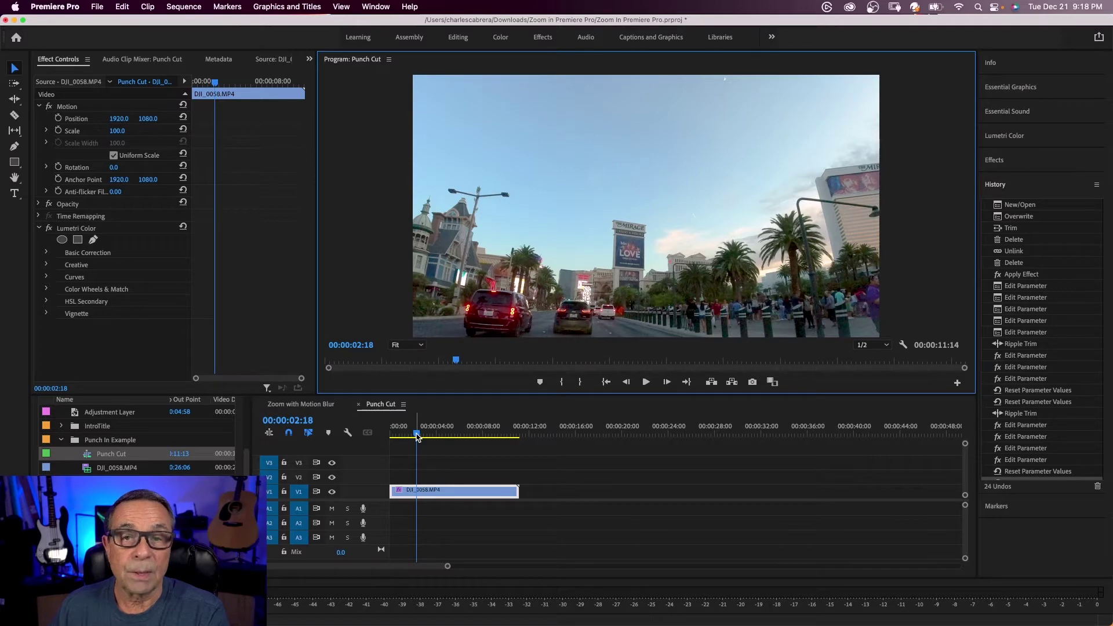
Split the DJI_0058.MP4 clip on V1 at 00:00:02:39 and 00:00:08:15 with the Razor tool.
mouse_move(418, 436)
left_mouse_down()
mouse_move(391, 436)
mouse_move(420, 437)
left_mouse_up()
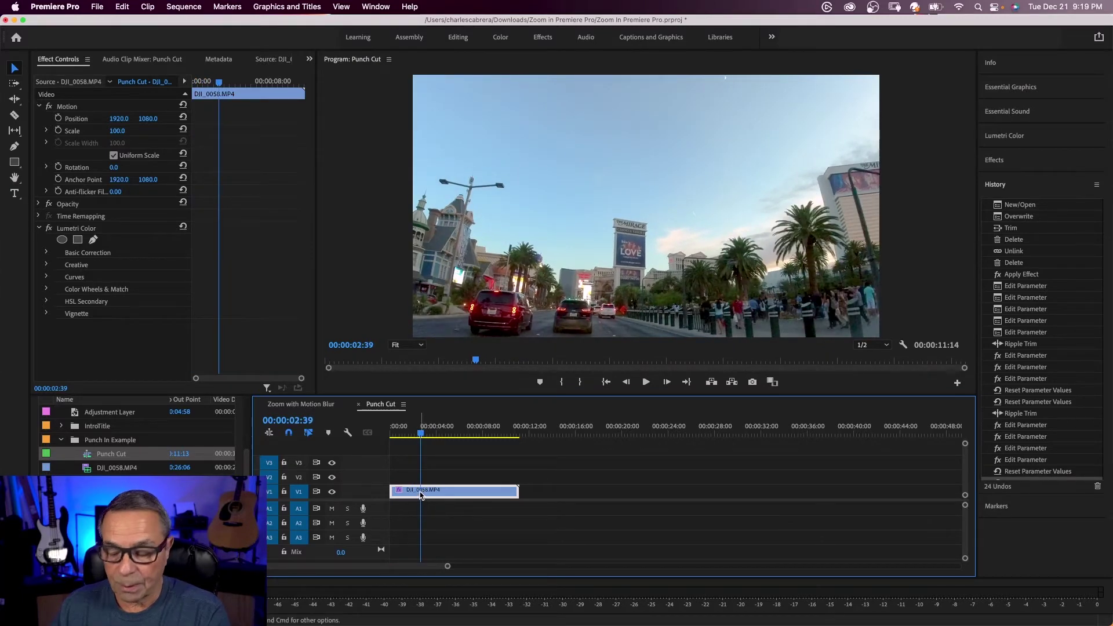
key("c")
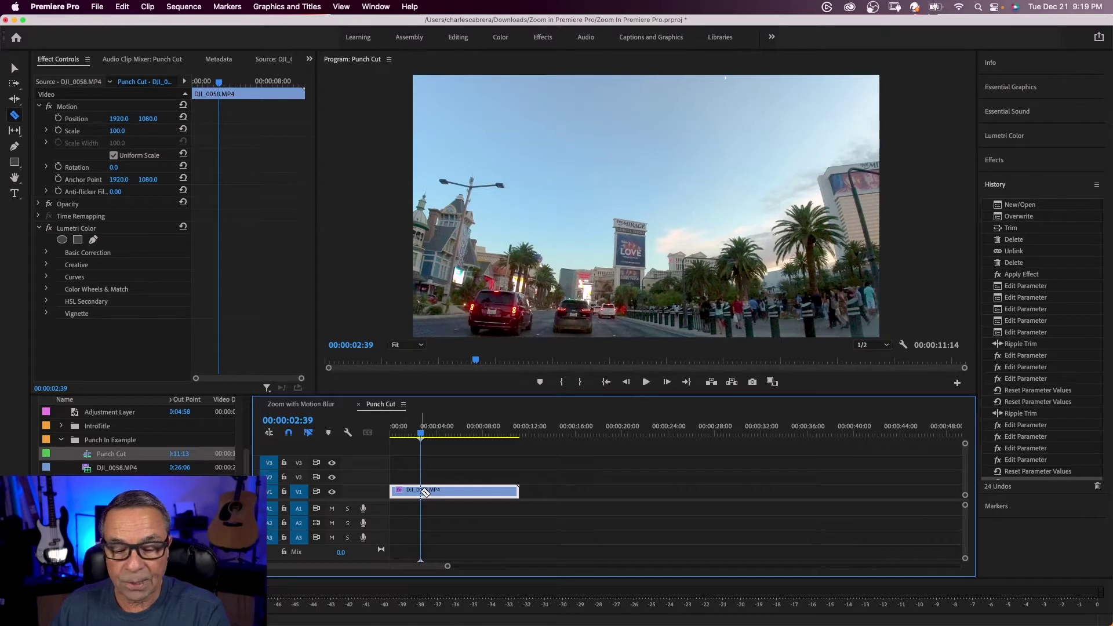
left_click(423, 491)
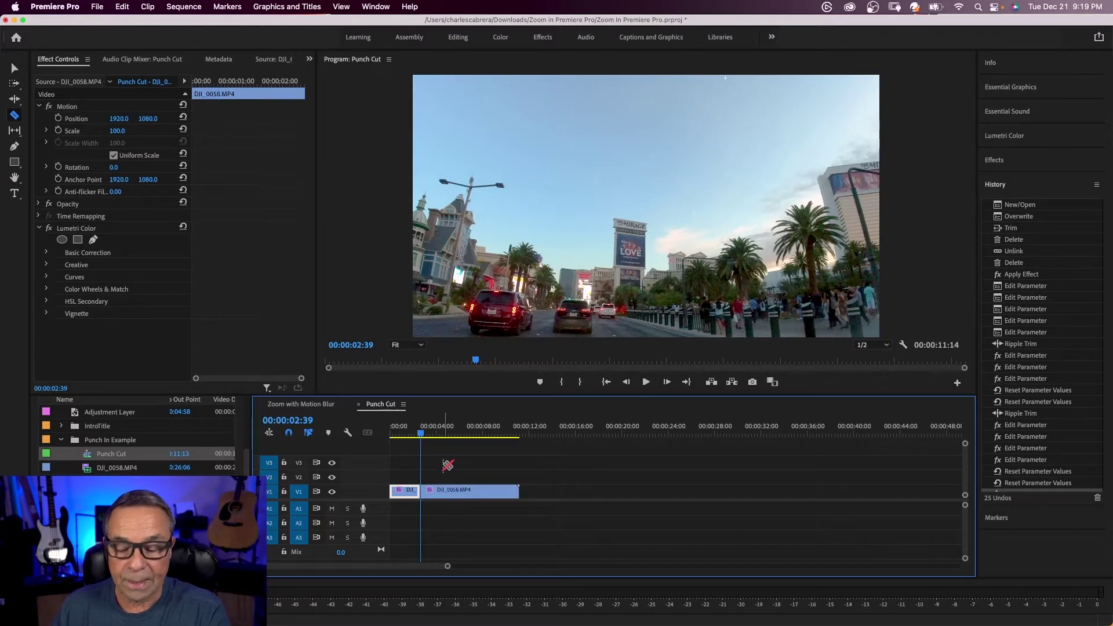
left_click_drag(420, 438, 487, 440)
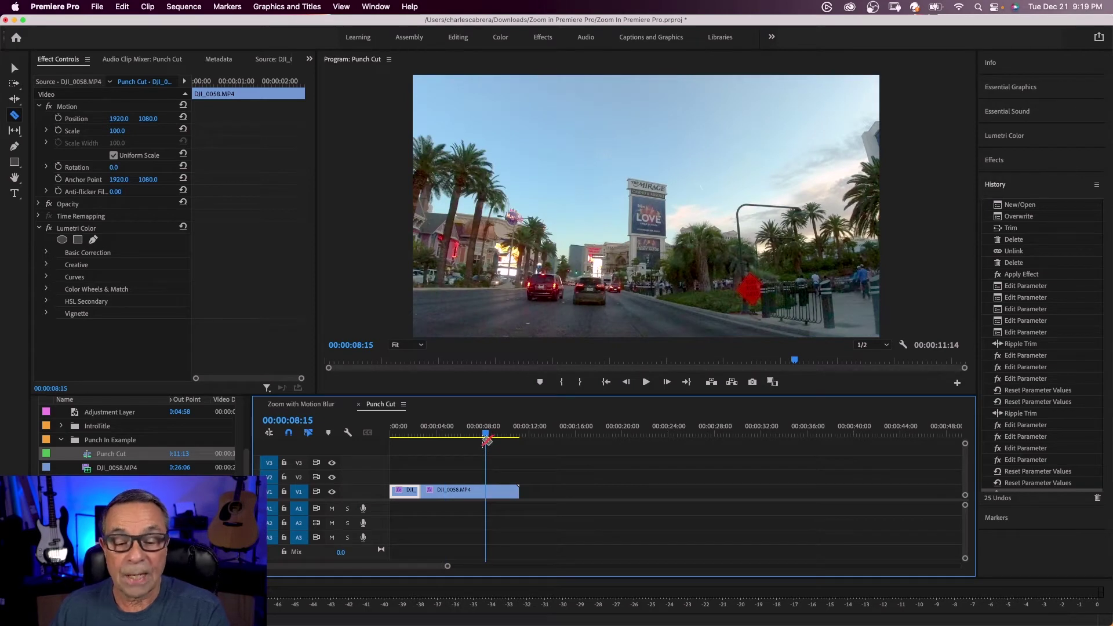
left_click(487, 489)
key("v")
Punch in on the middle clip segment with Scale 236 and Position 1941, 702, framing the Mirage sign.
left_click(461, 491)
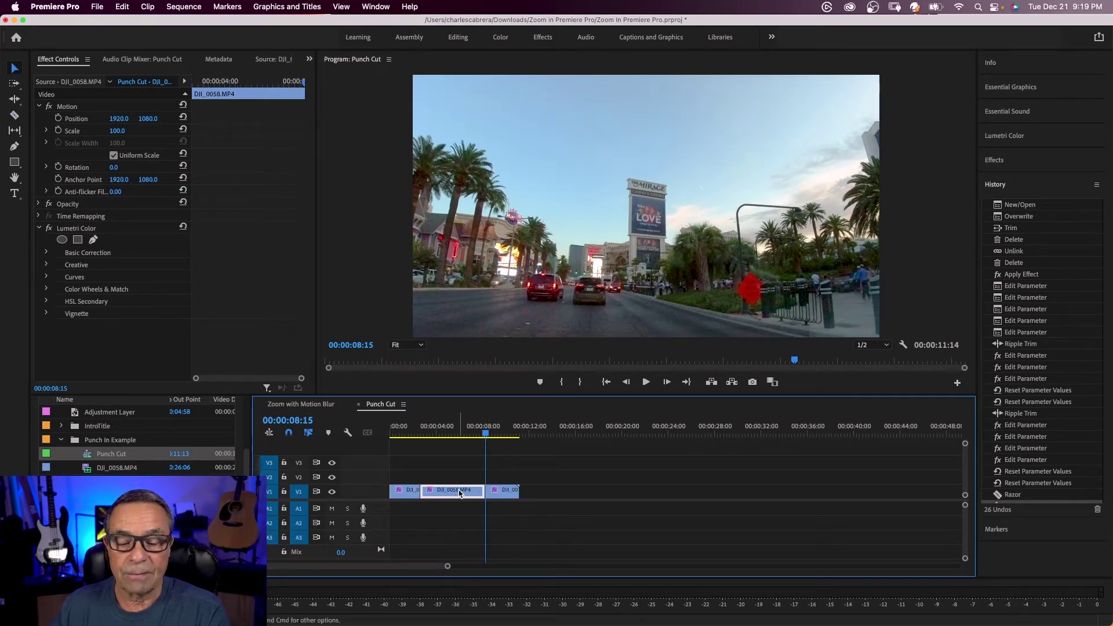
left_click_drag(486, 439, 450, 438)
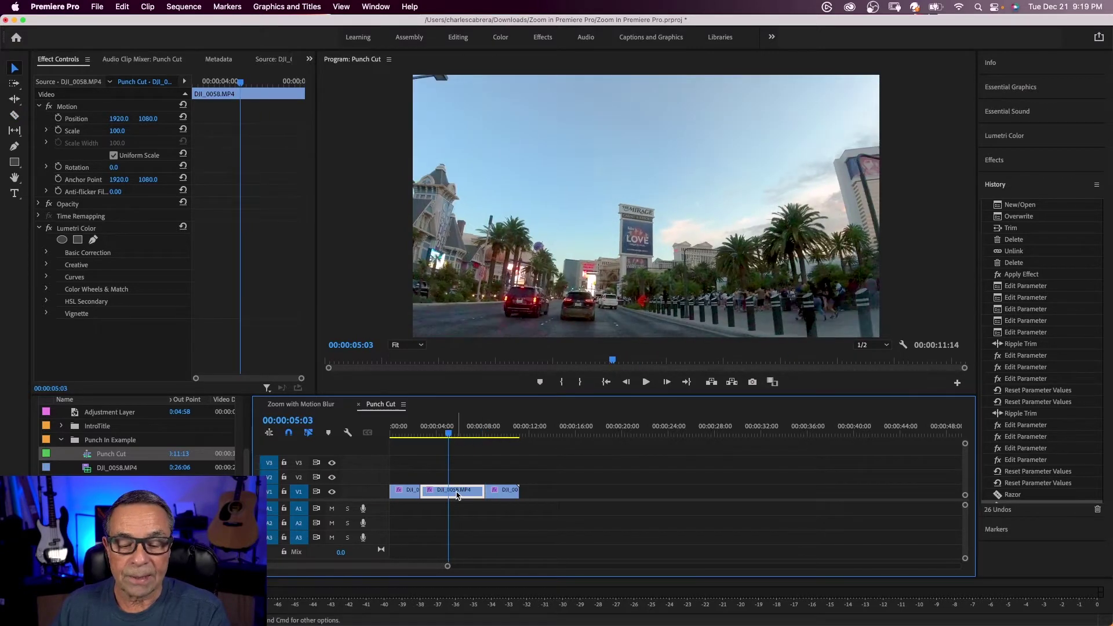
left_click(115, 131)
left_click_drag(115, 131, 119, 131)
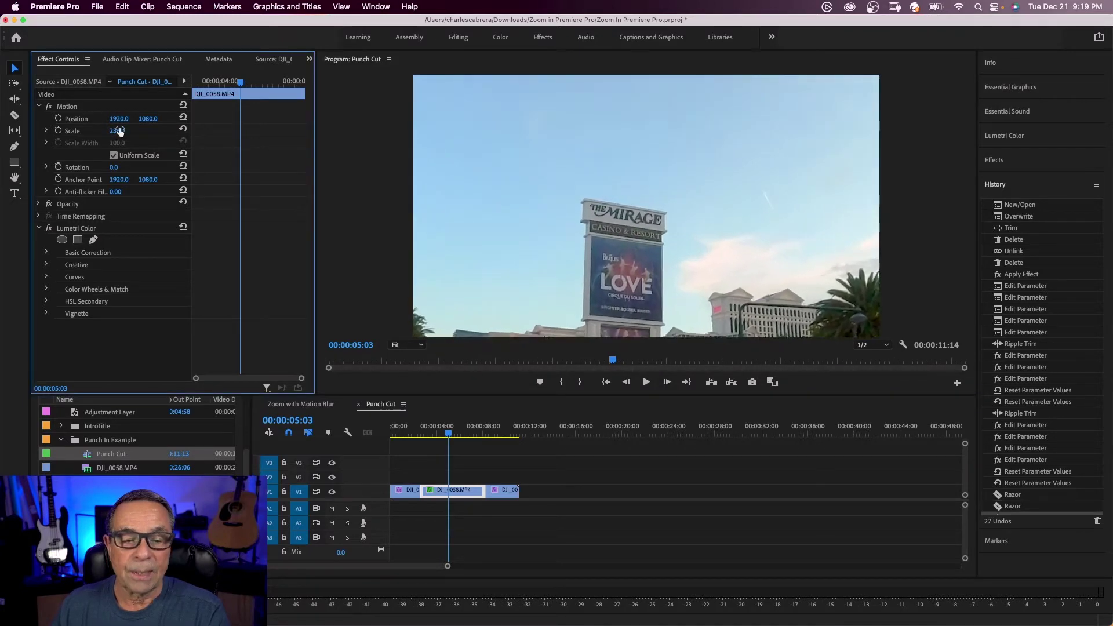
left_click_drag(118, 119, 153, 118)
Play the sequence from 00:00:01:42 to review the punch-in cut.
left_click_drag(403, 436, 411, 438)
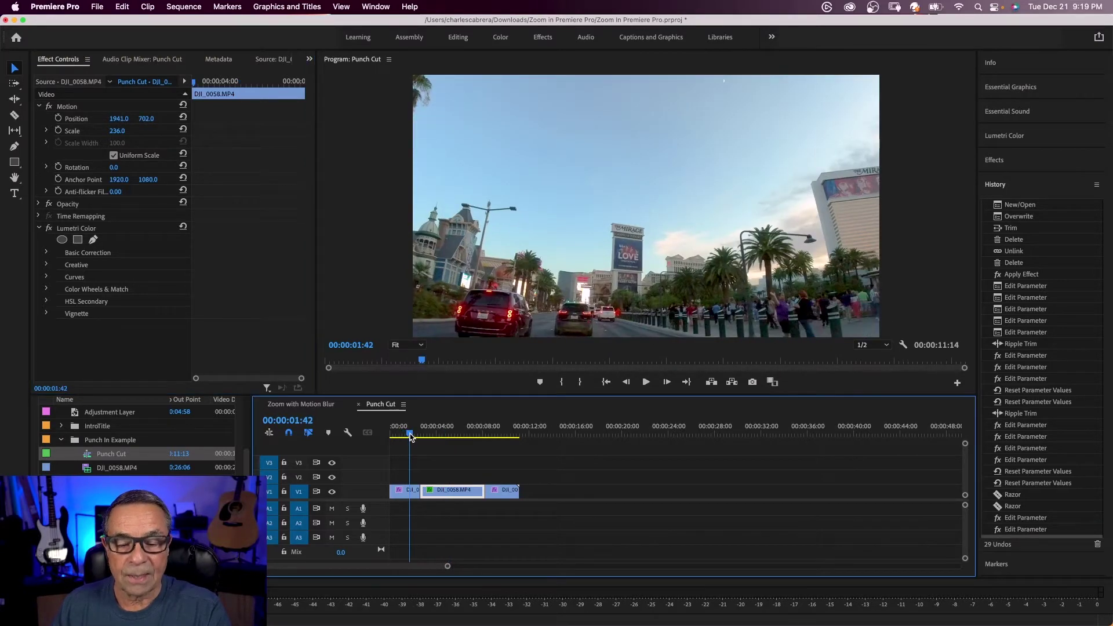
key("space")
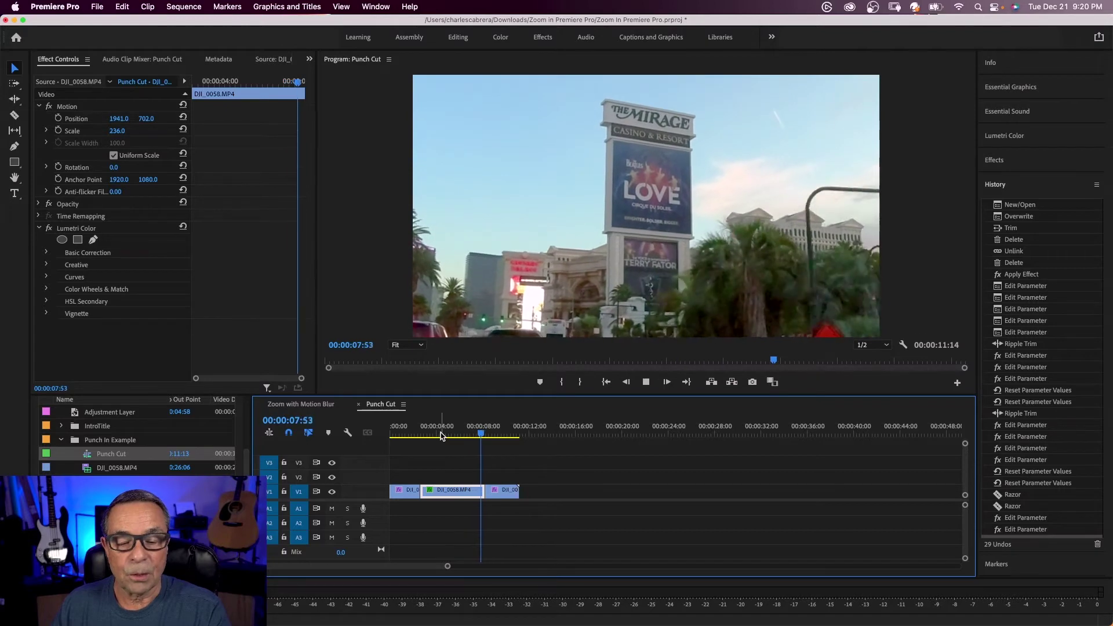
key("space")
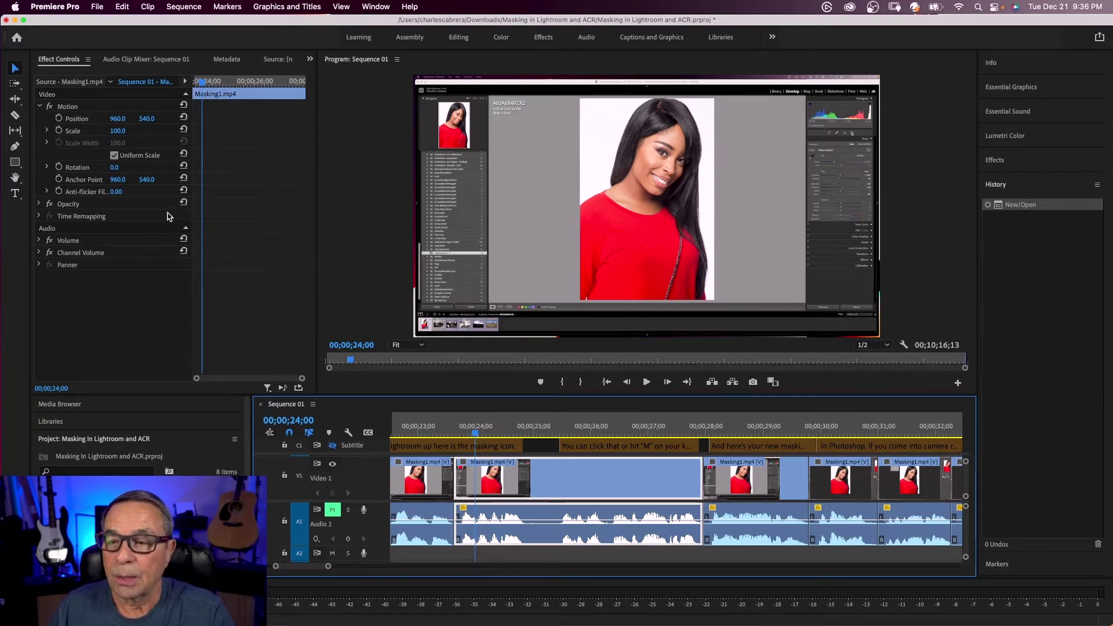
Keyframe the Masking1.mp4 clip's Position and Scale at 00;00;24;00, and set Scale to 169 at 00;00;26;08.
left_click(59, 119)
left_click(59, 130)
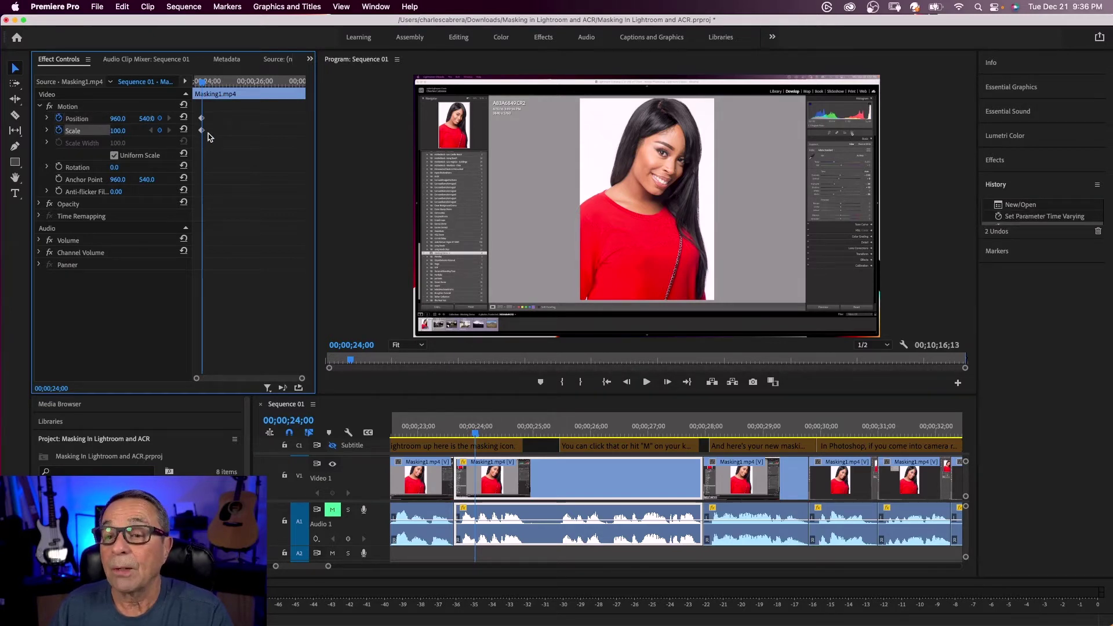
left_click_drag(203, 82, 261, 93)
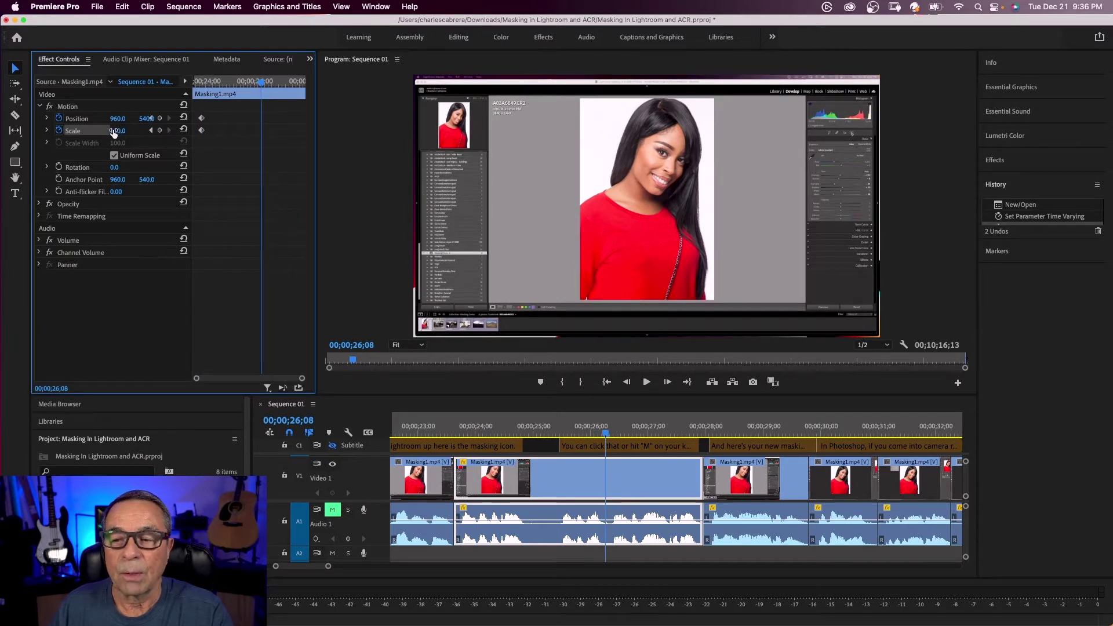
left_click_drag(113, 132, 136, 132)
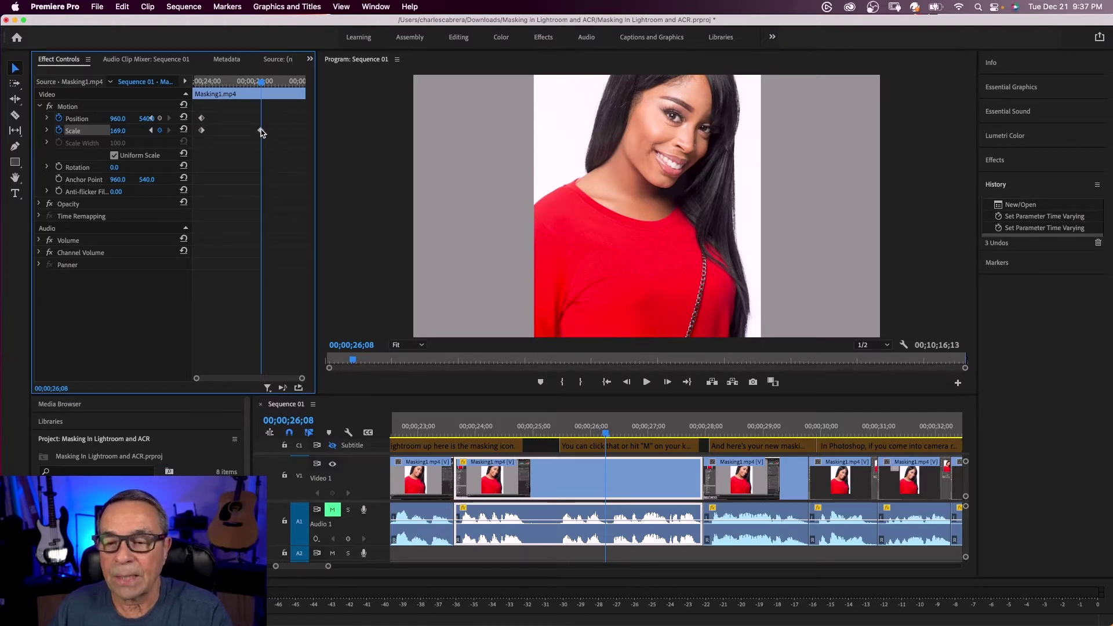
Play the clip from before the first keyframes to review the animated zoom.
left_click_drag(261, 82, 188, 86)
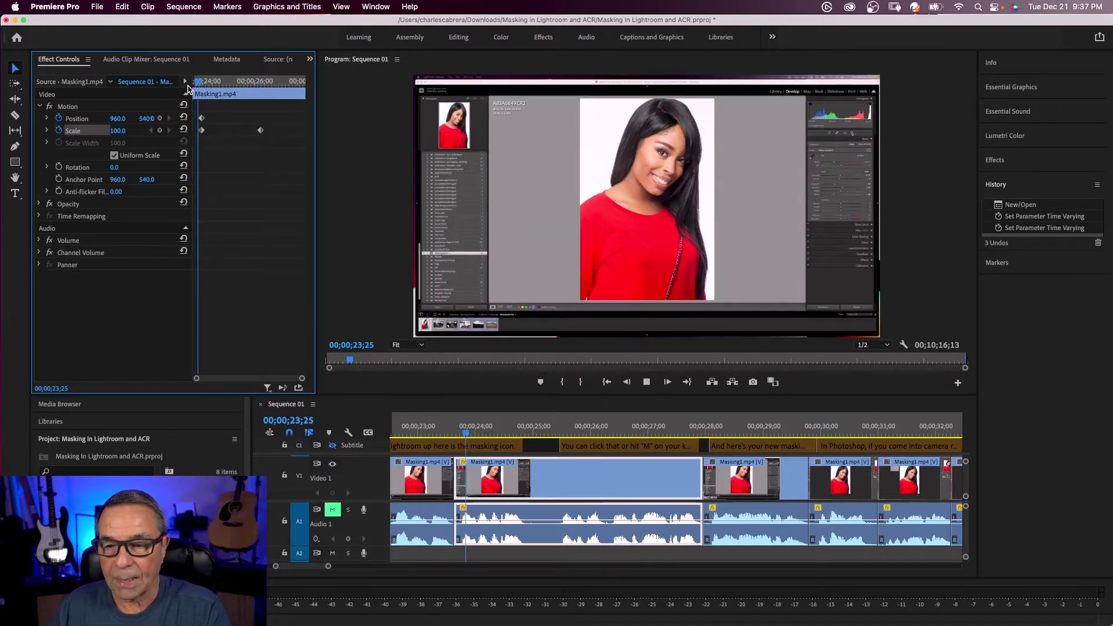
key("space")
key("space")
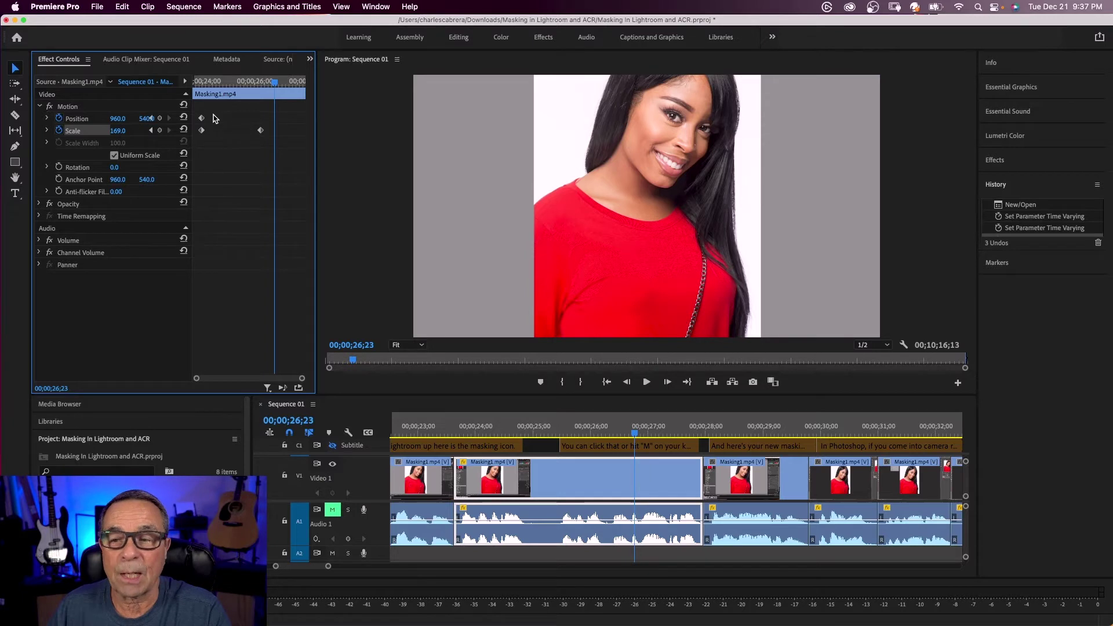
Move the ending Scale keyframe further along the clip to slow the zoom, and scrub through it.
mouse_move(198, 113)
left_mouse_down()
mouse_move(215, 139)
mouse_move(246, 132)
mouse_move(201, 133)
left_mouse_up()
left_click(253, 125)
left_click_drag(275, 130, 279, 130)
left_click(256, 84)
left_click_drag(257, 84, 191, 85)
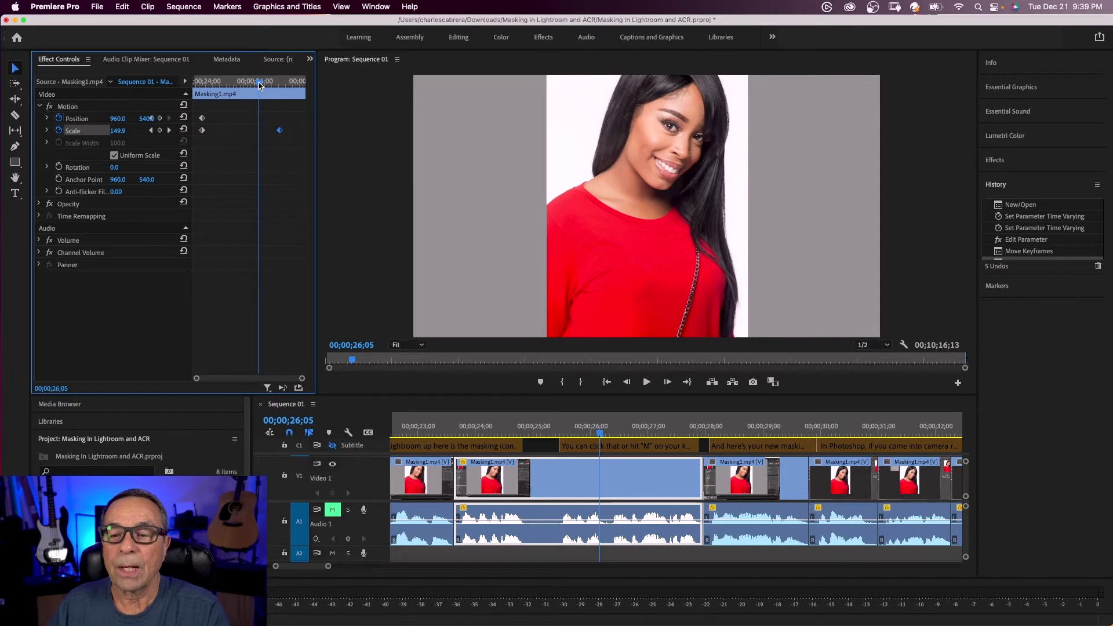
left_click(213, 84)
Apply Ease Out temporal interpolation to the starting Position and Scale keyframes.
left_click_drag(213, 84, 205, 139)
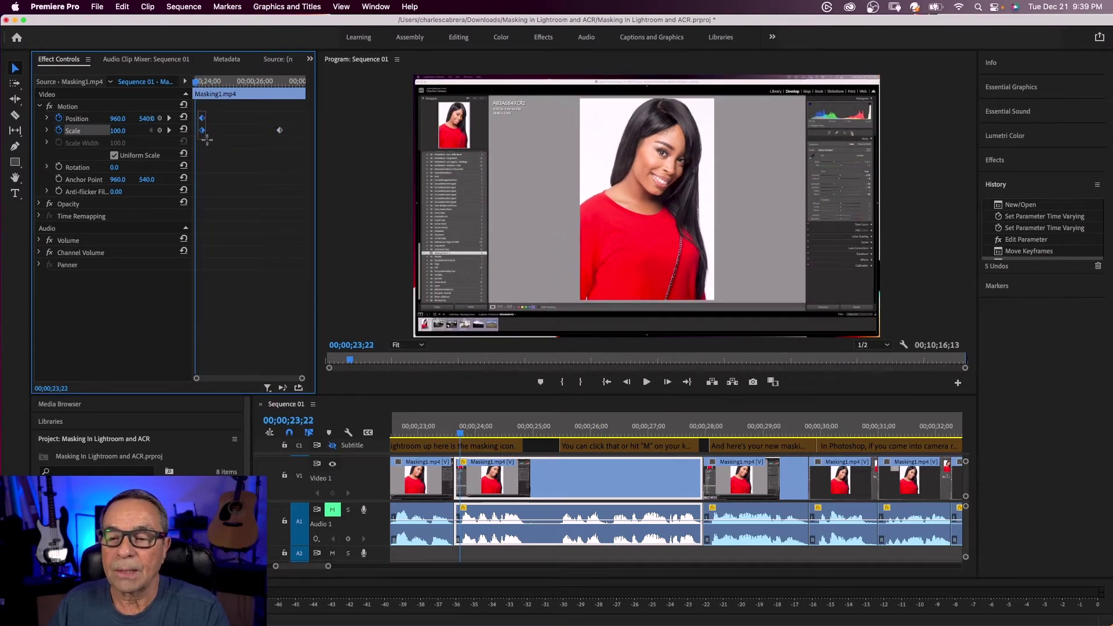
right_click(203, 131)
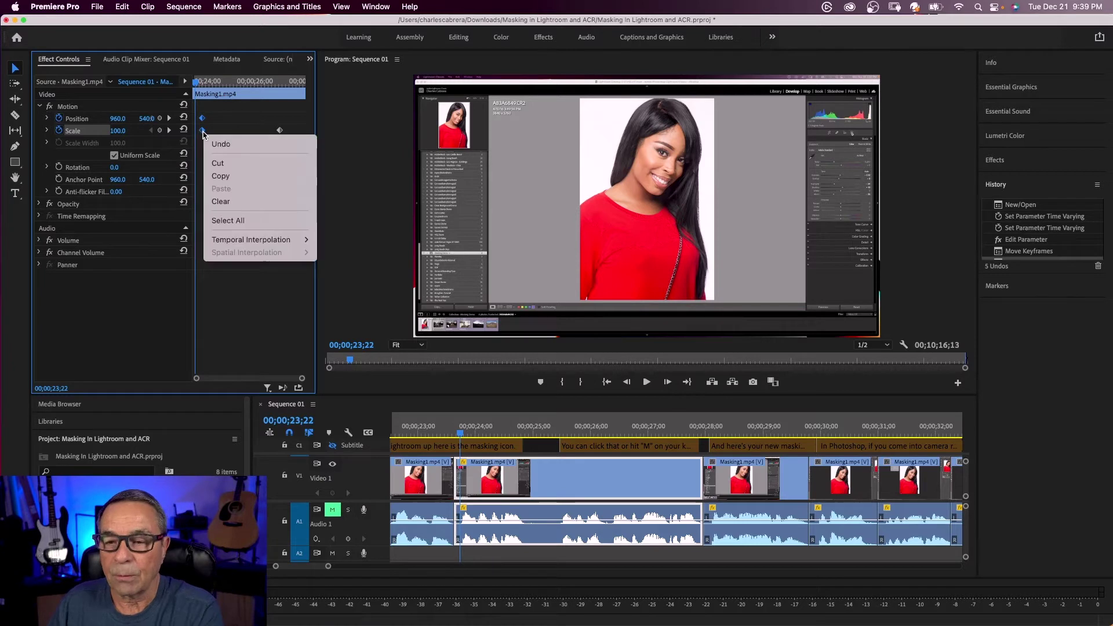
mouse_move(226, 242)
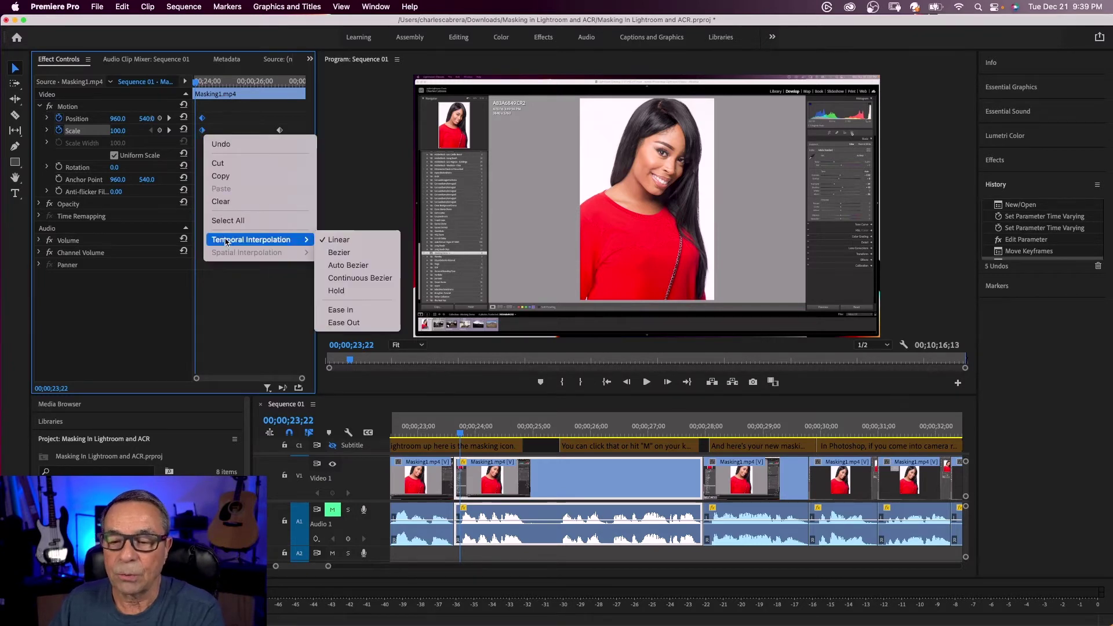
left_click(343, 323)
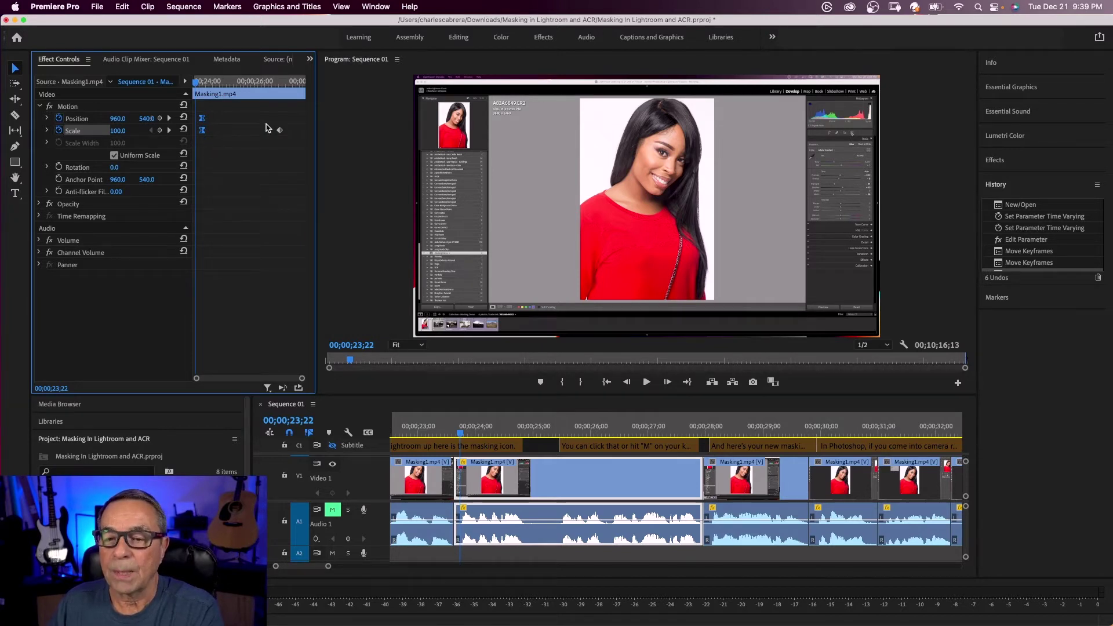
Apply Ease In interpolation to the ending Scale keyframe.
left_click(279, 131)
right_click(280, 132)
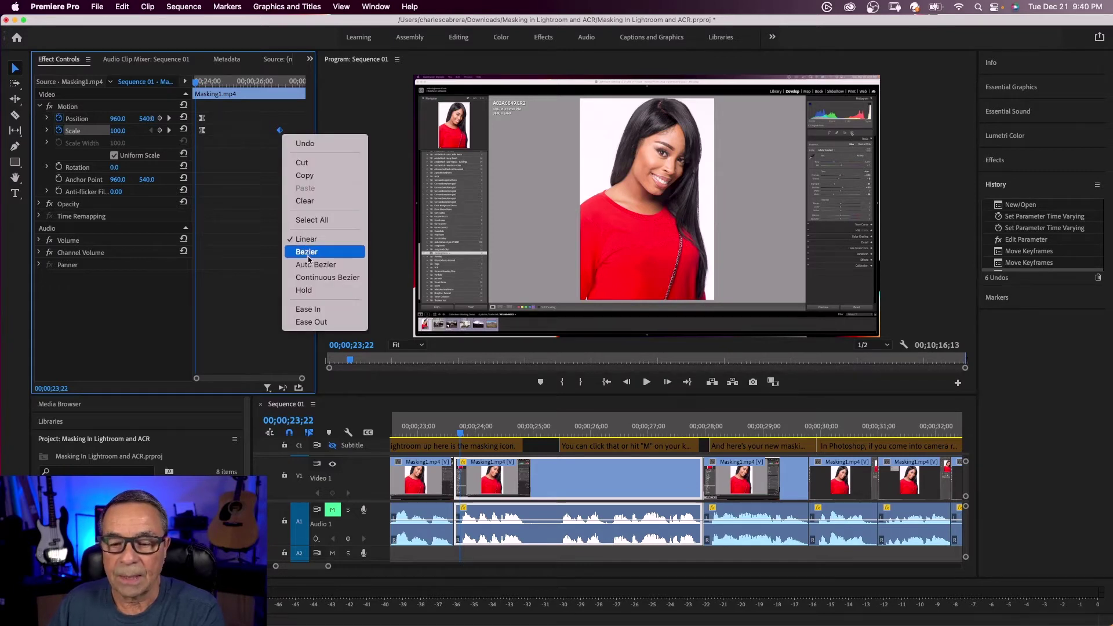
left_click(314, 310)
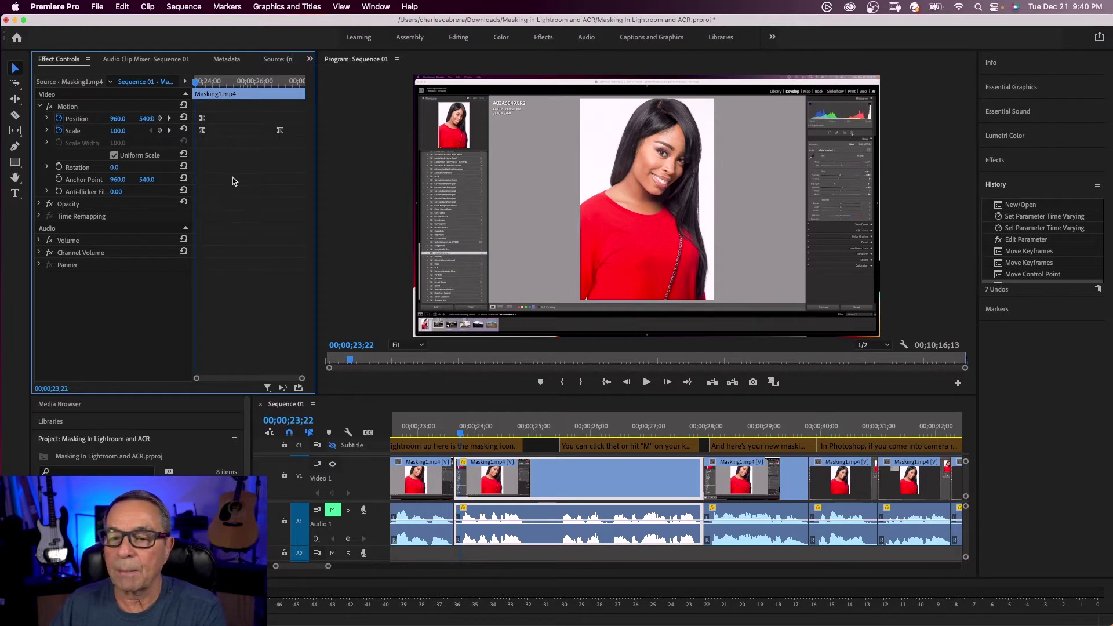
Play the sequence from 00;00;23;22 to review the eased zoom.
left_click(461, 436)
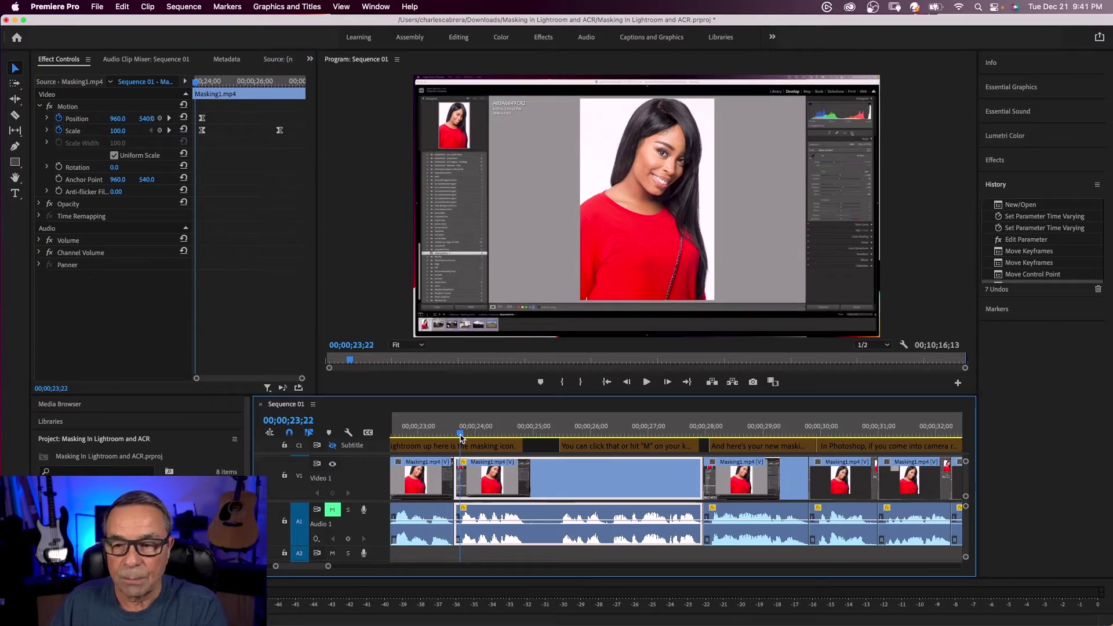
key("space")
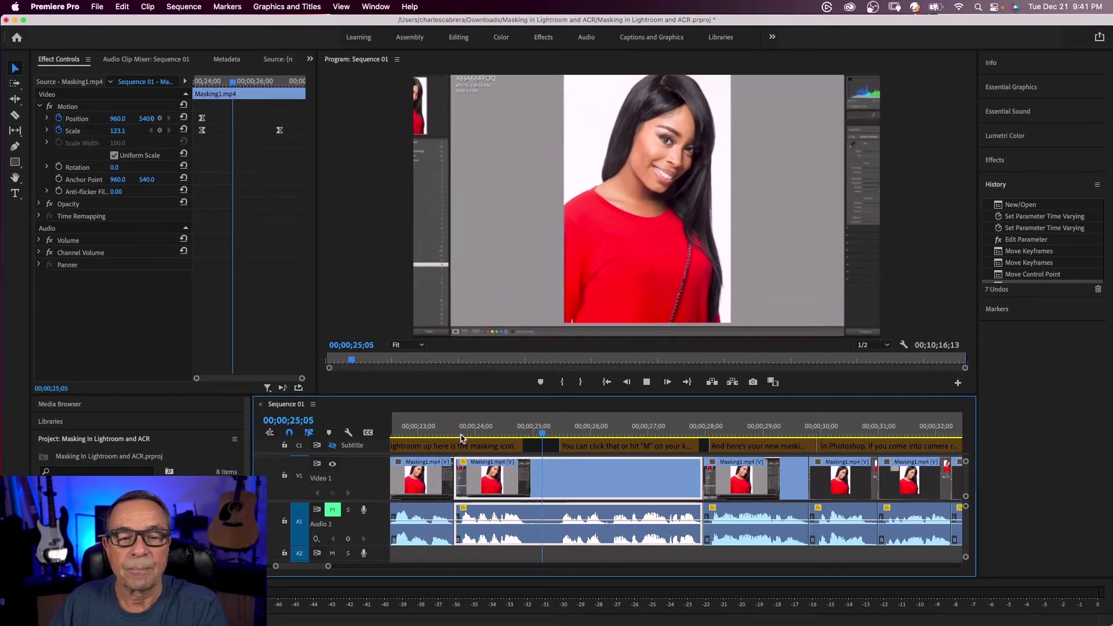
key("space")
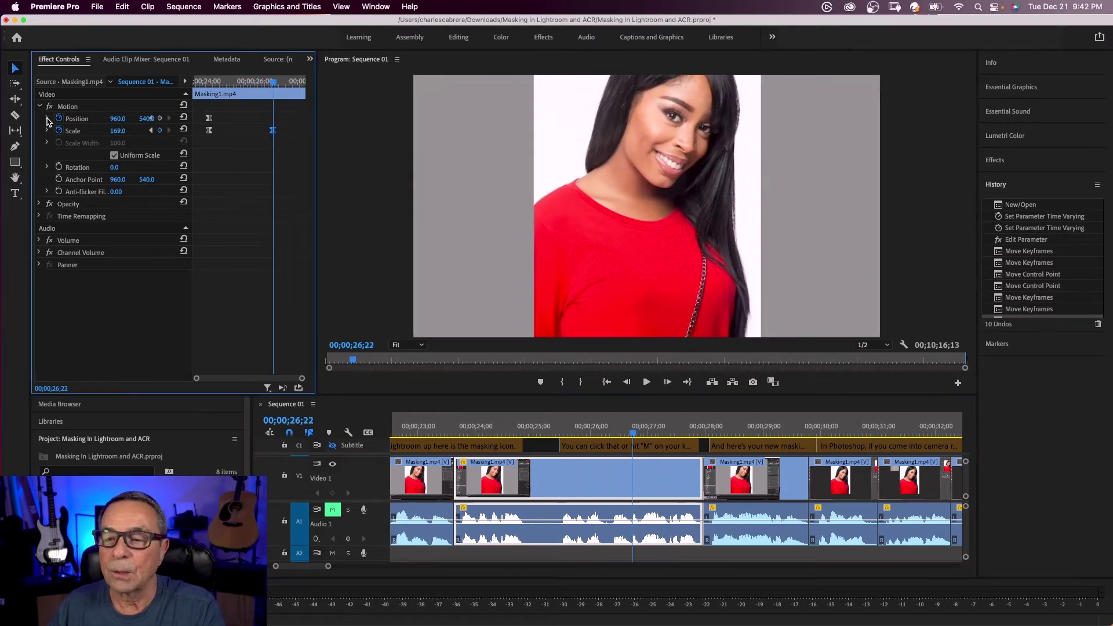
Expand the Scale property's velocity graph and lengthen the easing handles of its start and end keyframes.
left_click(47, 131)
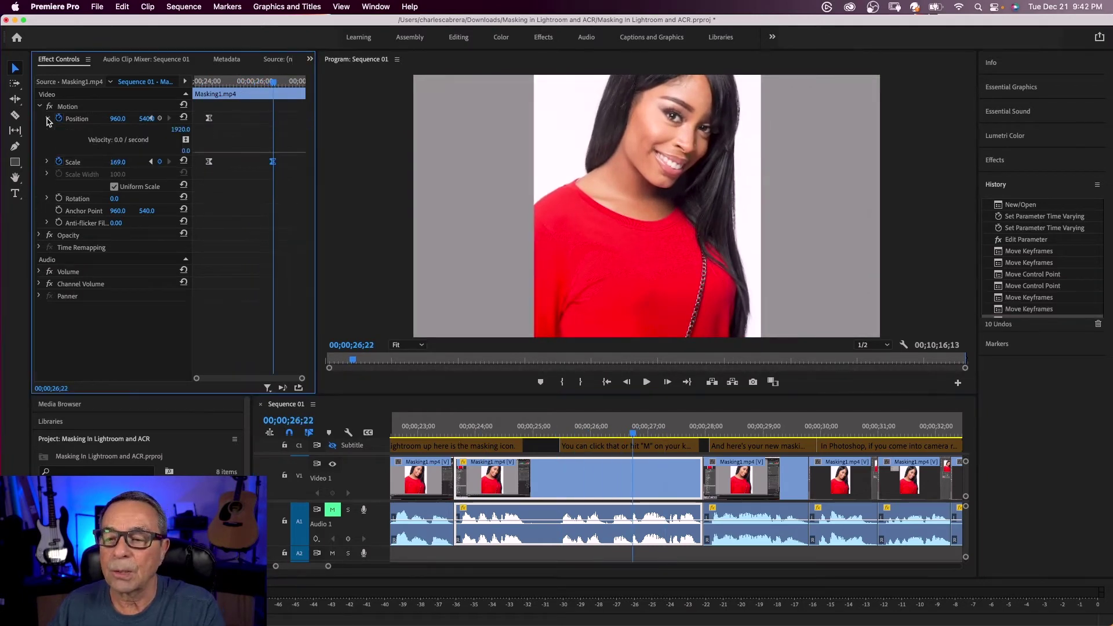
left_click(47, 131)
left_click(47, 131)
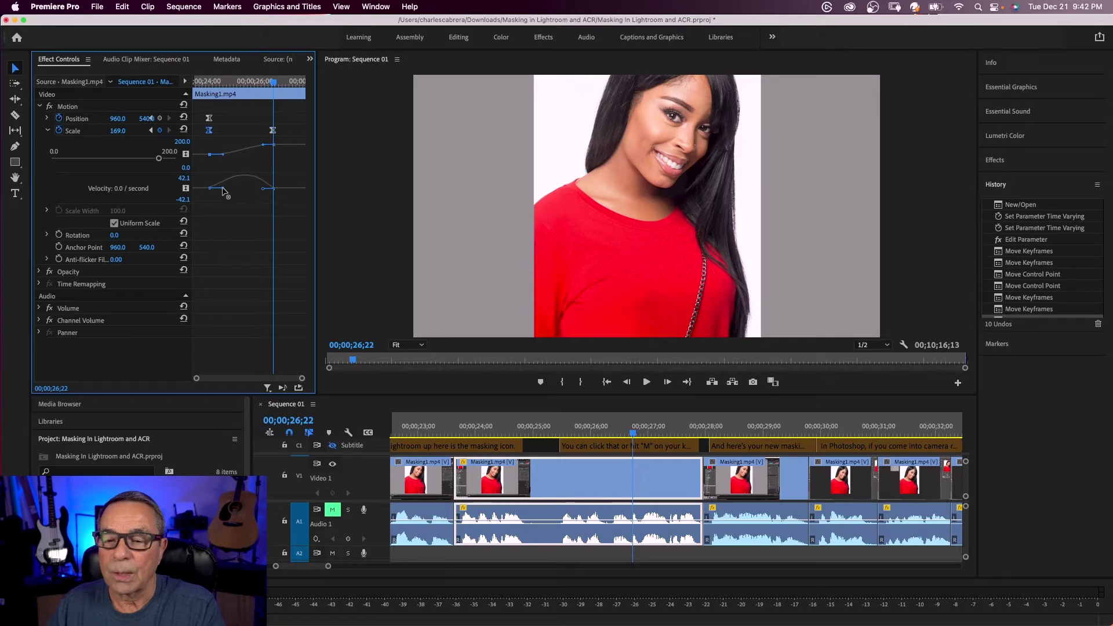
left_click_drag(218, 187, 221, 188)
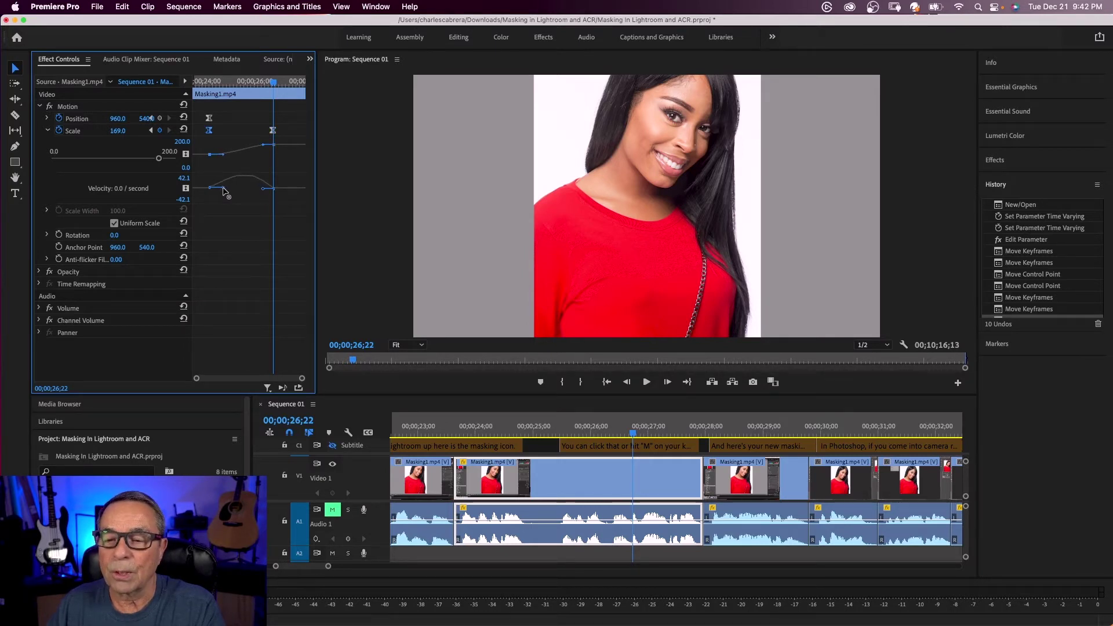
left_click_drag(264, 189, 255, 188)
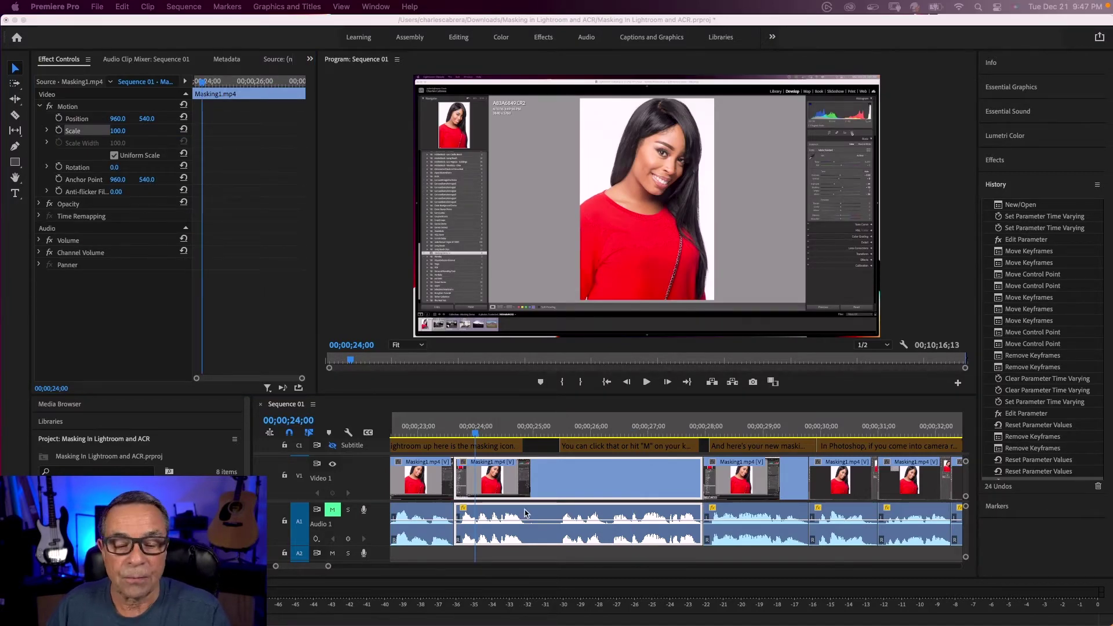
Enable Scale and Position keyframing on the selected Masking1.mp4 clip at 00;00;24;00.
left_click(554, 490)
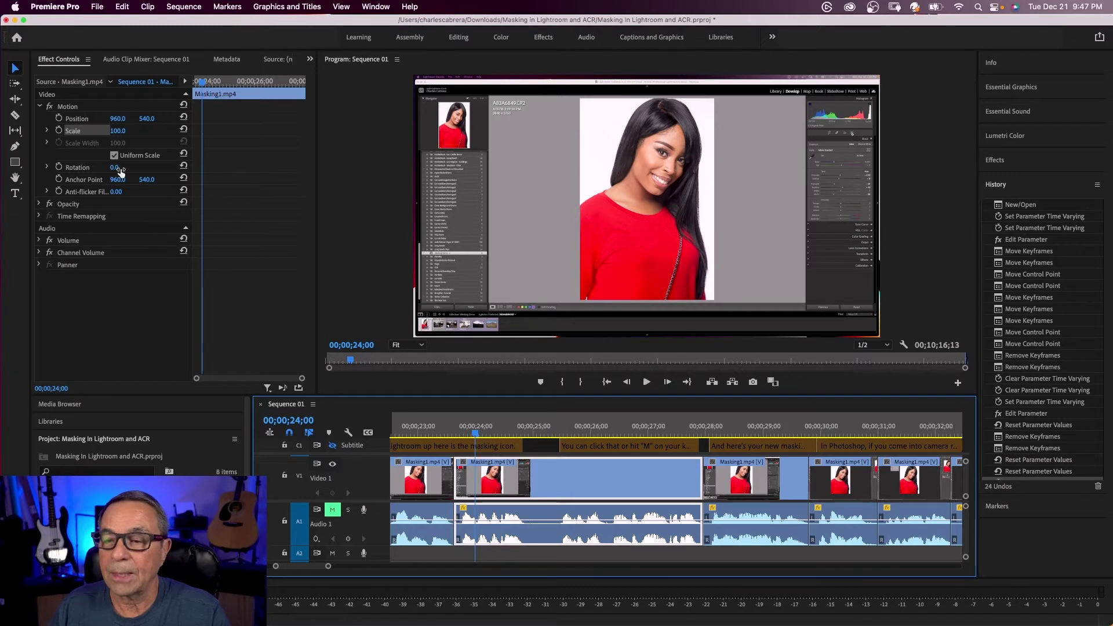
left_click(59, 131)
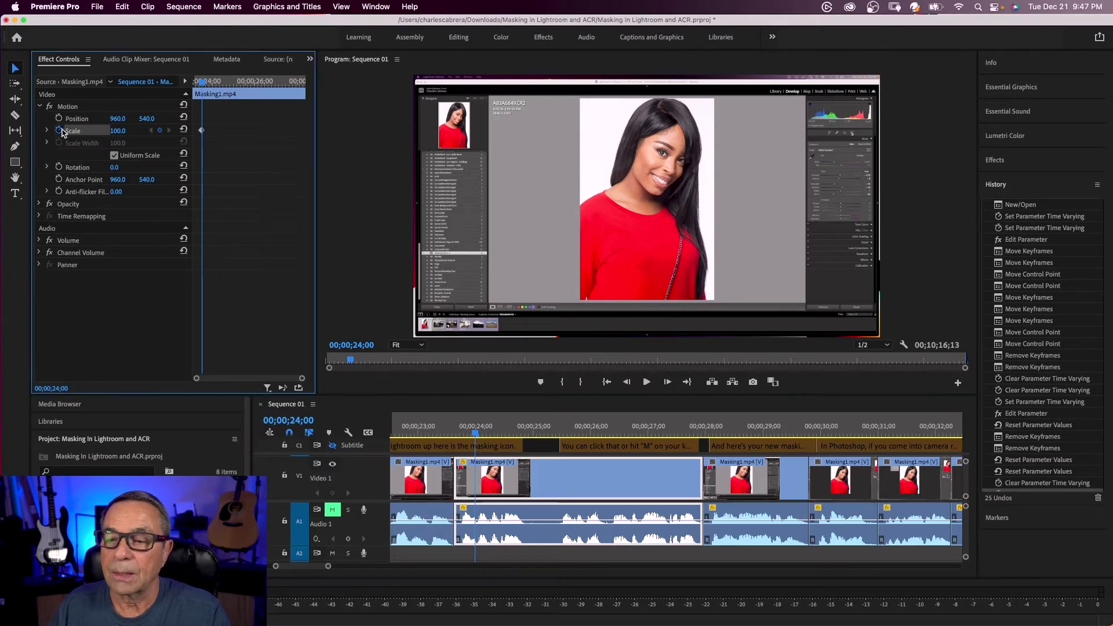
left_click(59, 118)
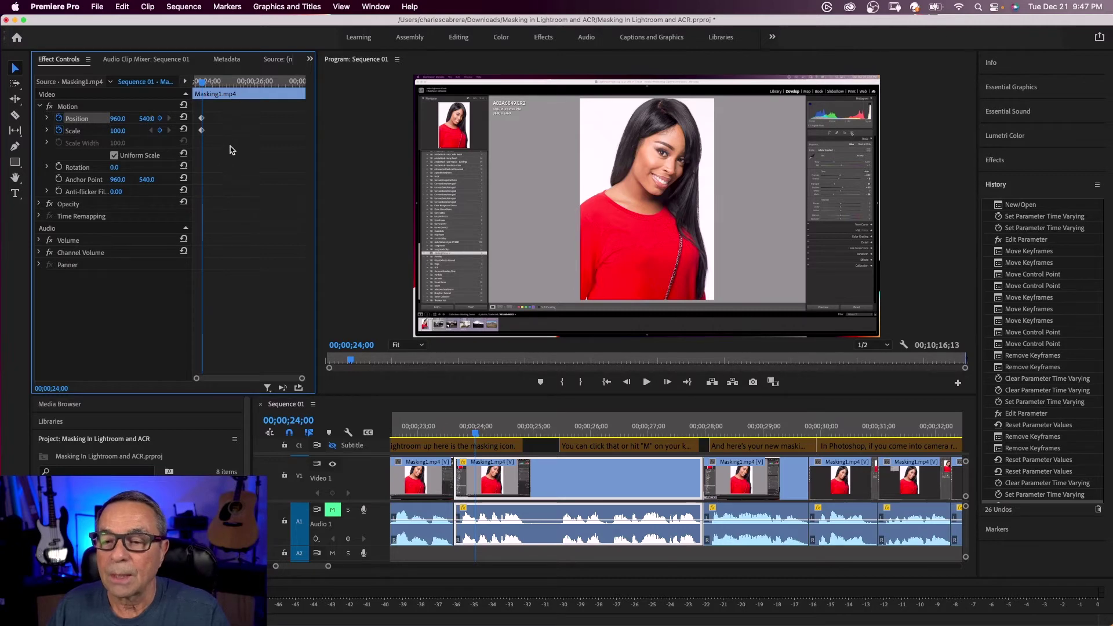
Set the clip's Scale to 151 at 00;00;24;00 and reset it to 100 at 00;00;26;12 for a zoom-out.
left_click(126, 130)
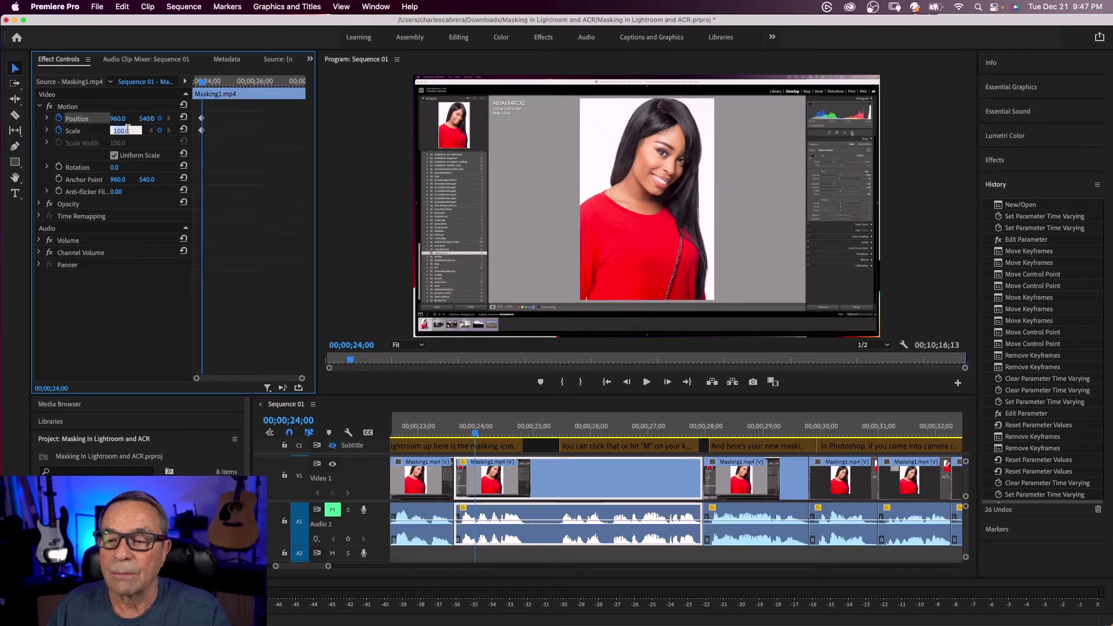
left_click_drag(114, 133, 126, 130)
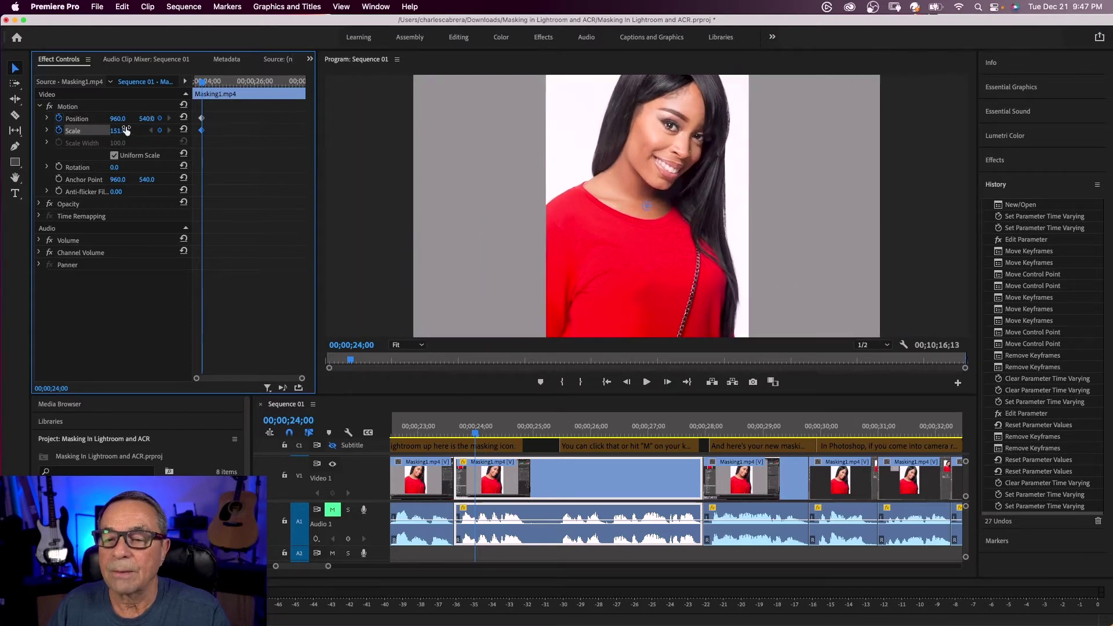
left_click_drag(203, 83, 265, 86)
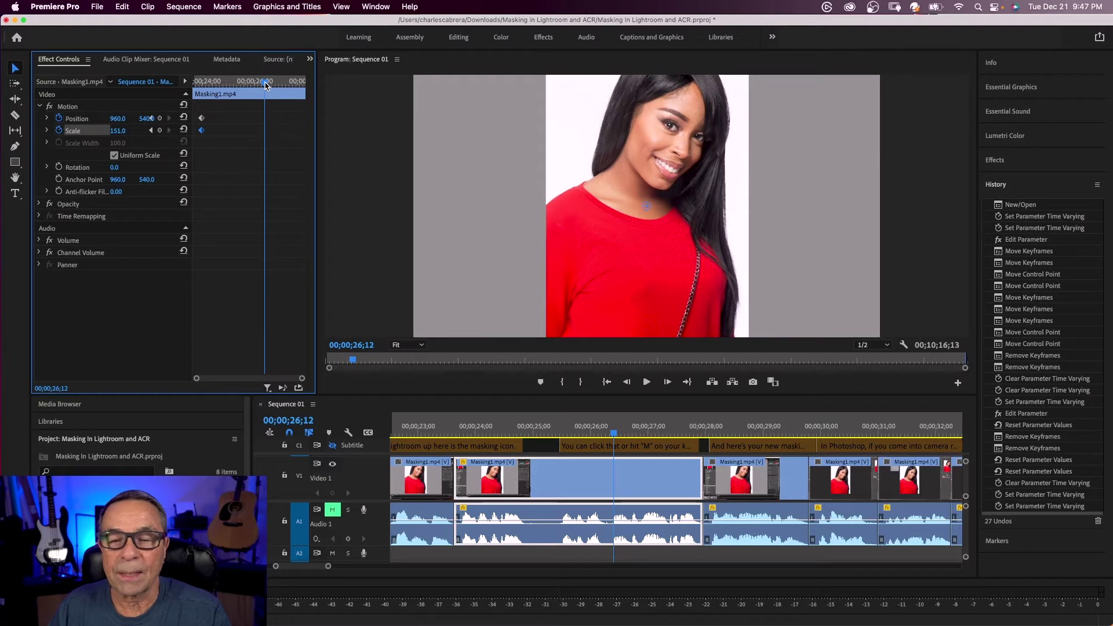
left_click(184, 130)
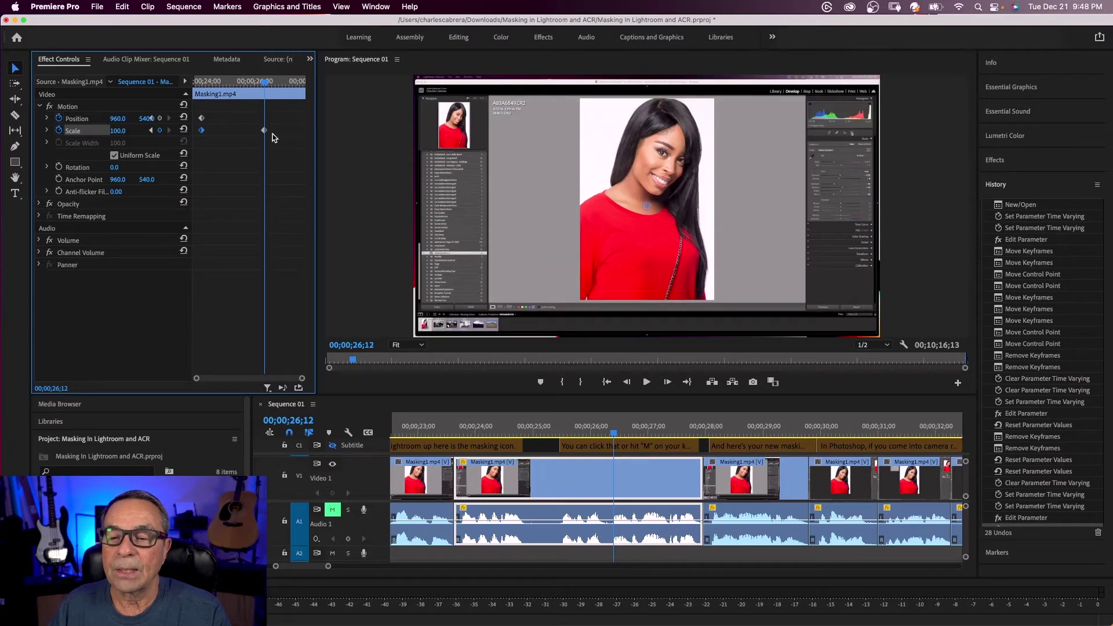
Play the Masking1.mp4 clip from its start to review the zoom-out.
left_click_drag(265, 81, 185, 83)
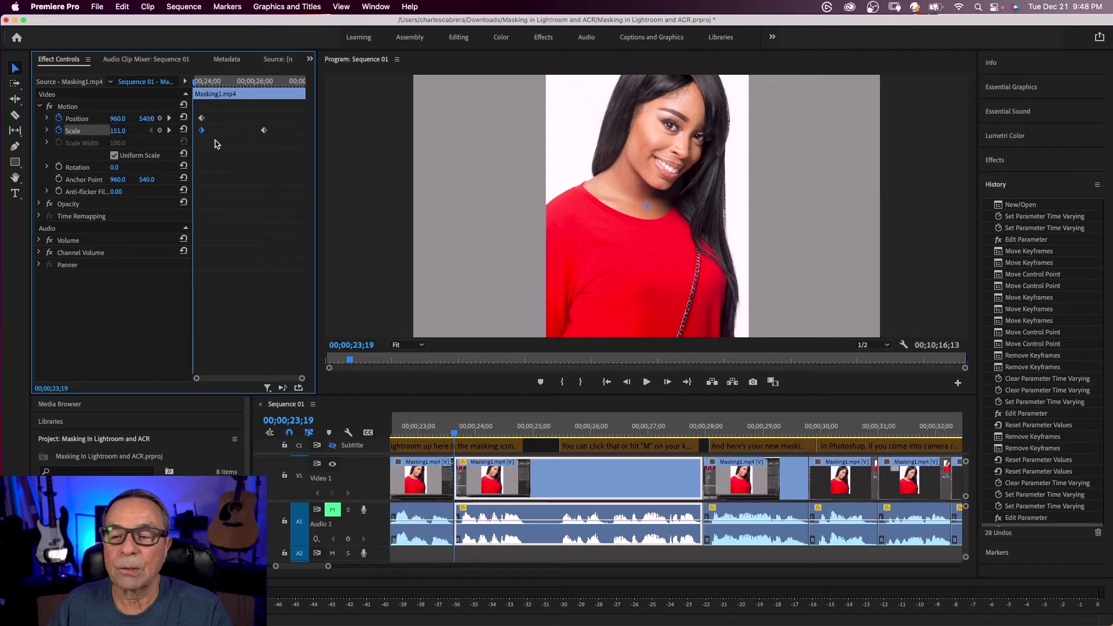
key("space")
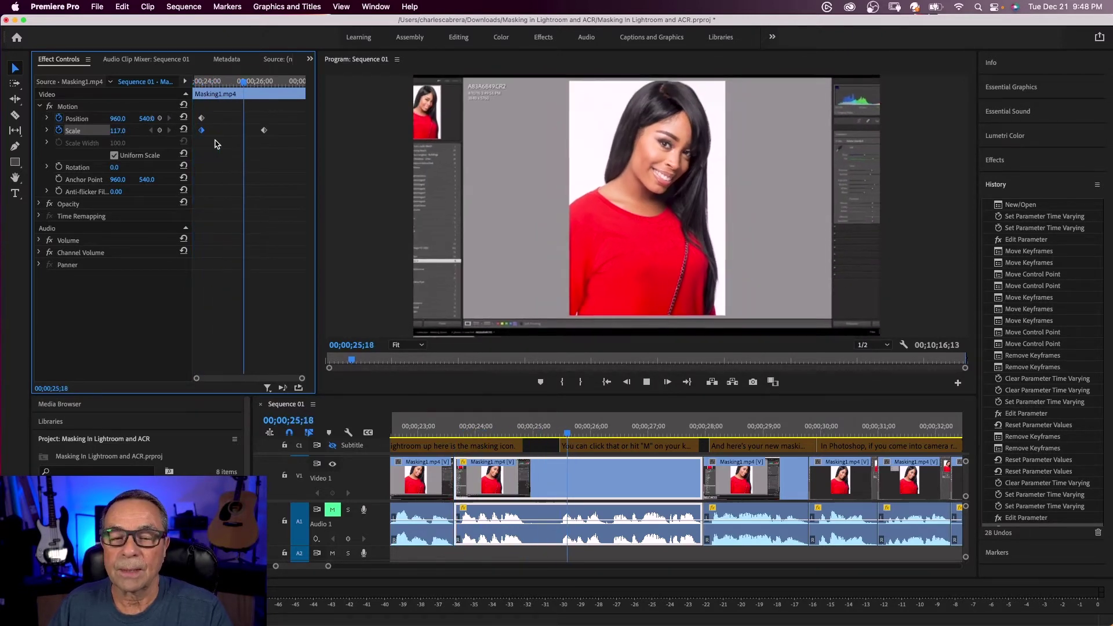
key("space")
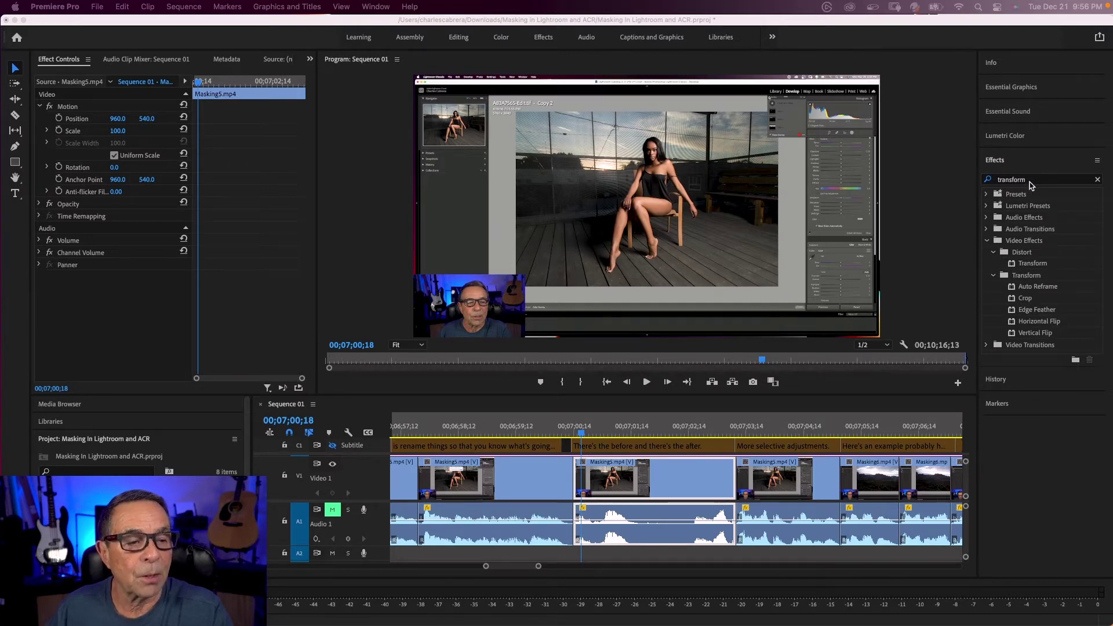
Apply the Distort Transform effect to the selected Masking5.mp4 clip.
left_click(1032, 264)
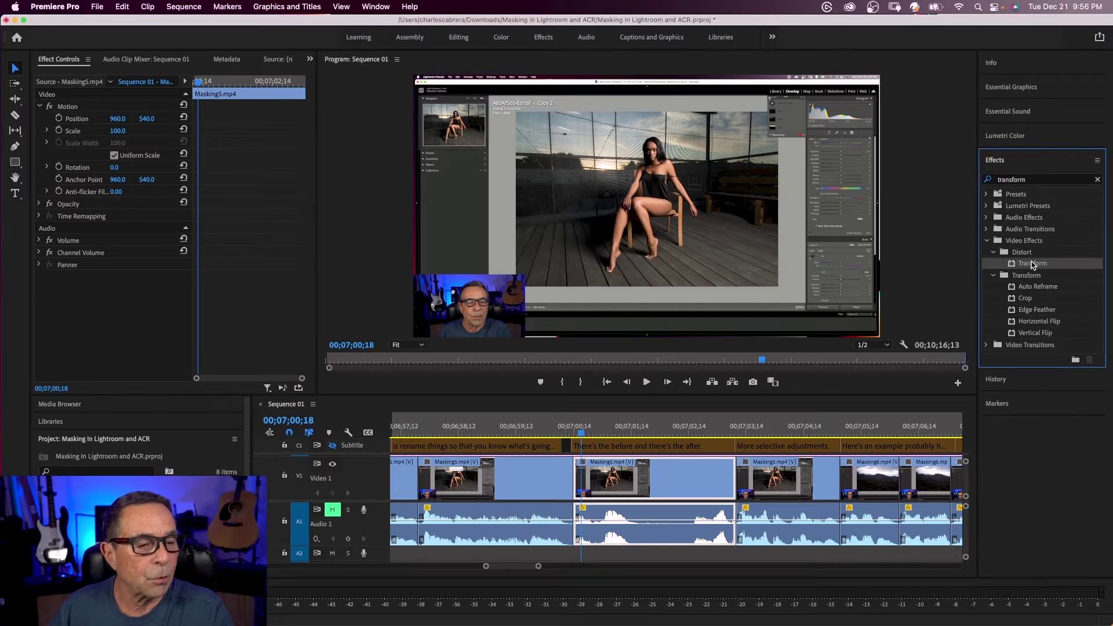
left_click_drag(1031, 262, 646, 486)
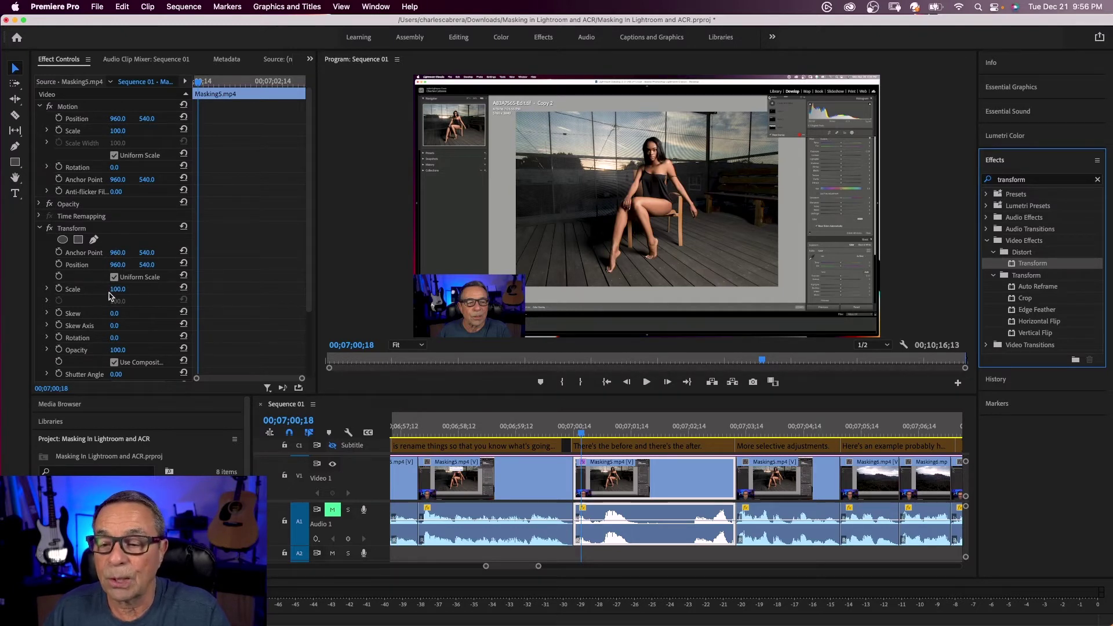
left_click(68, 230)
Animate the Transform effect's Scale from 100 at 00;07;00;18 to 169 at 00;07;02;09.
left_click(69, 290)
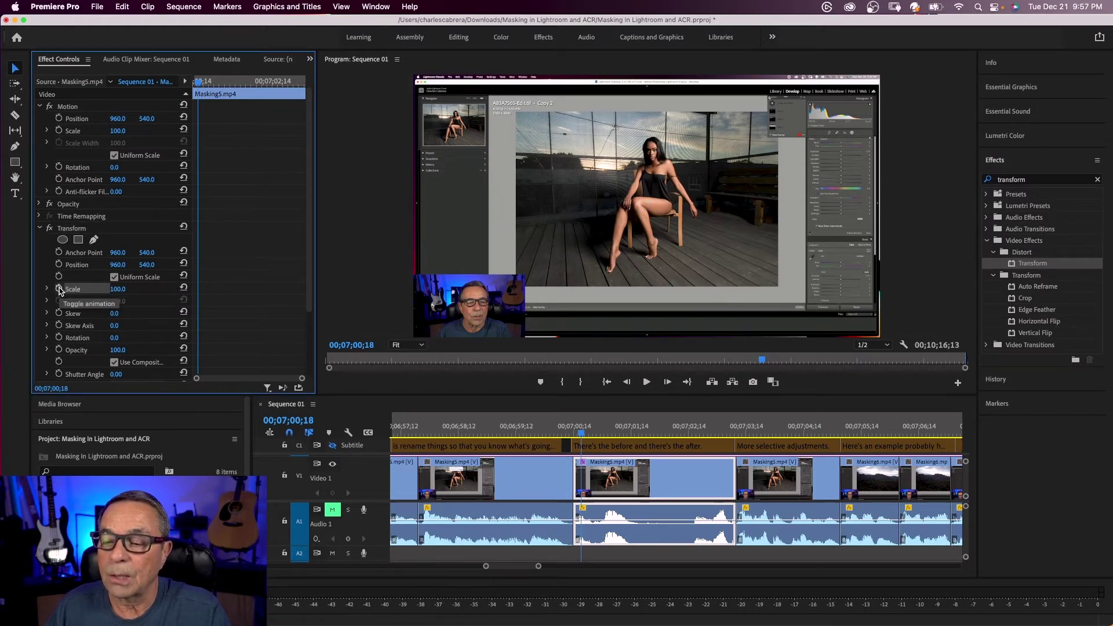
left_click(59, 289)
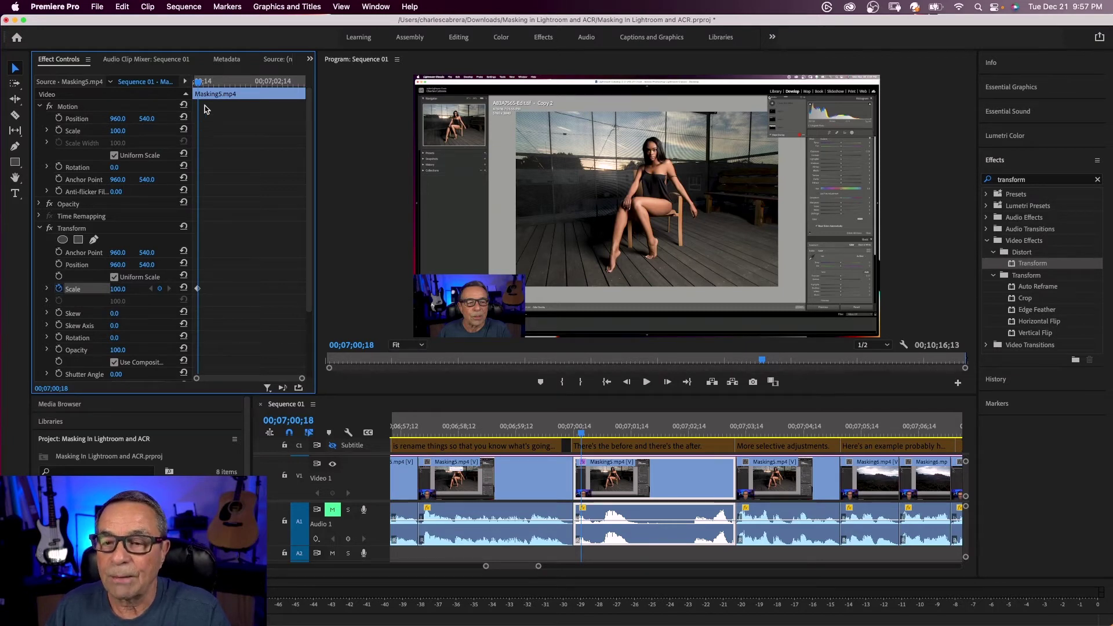
left_click_drag(200, 86, 265, 92)
left_click_drag(117, 289, 155, 289)
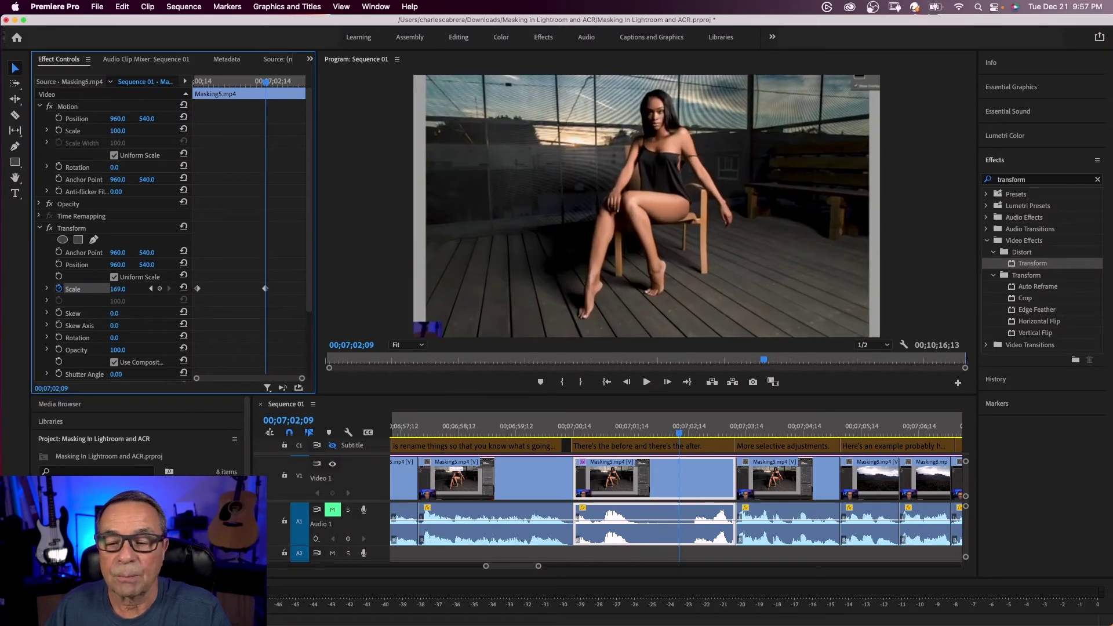
Play the Masking5.mp4 clip from its start to review the Transform zoom.
left_click(194, 84)
key("space")
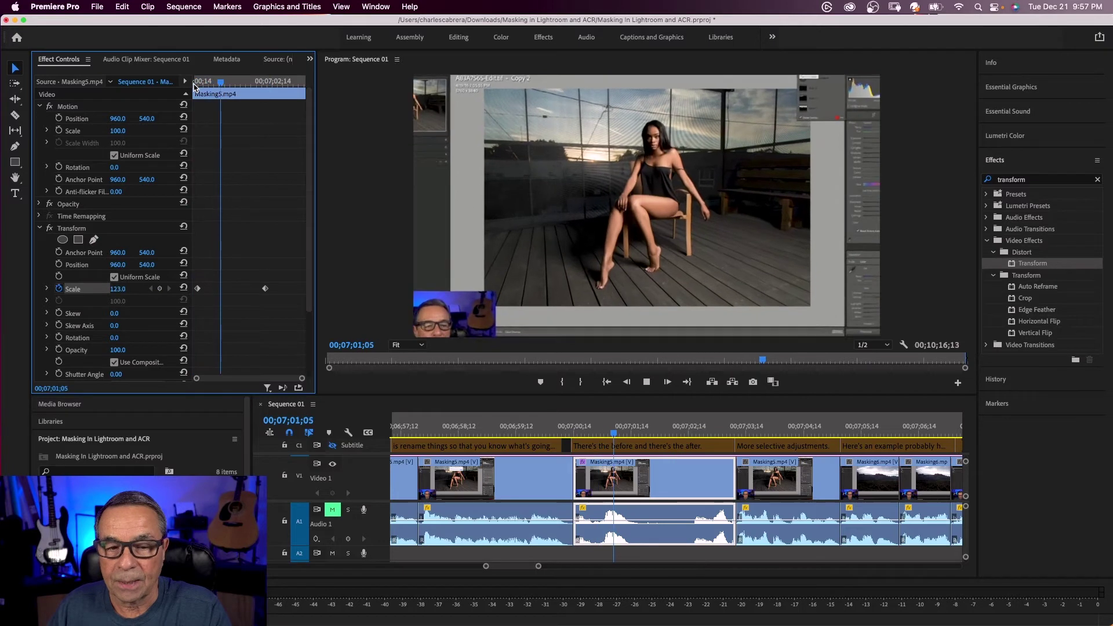
key("space")
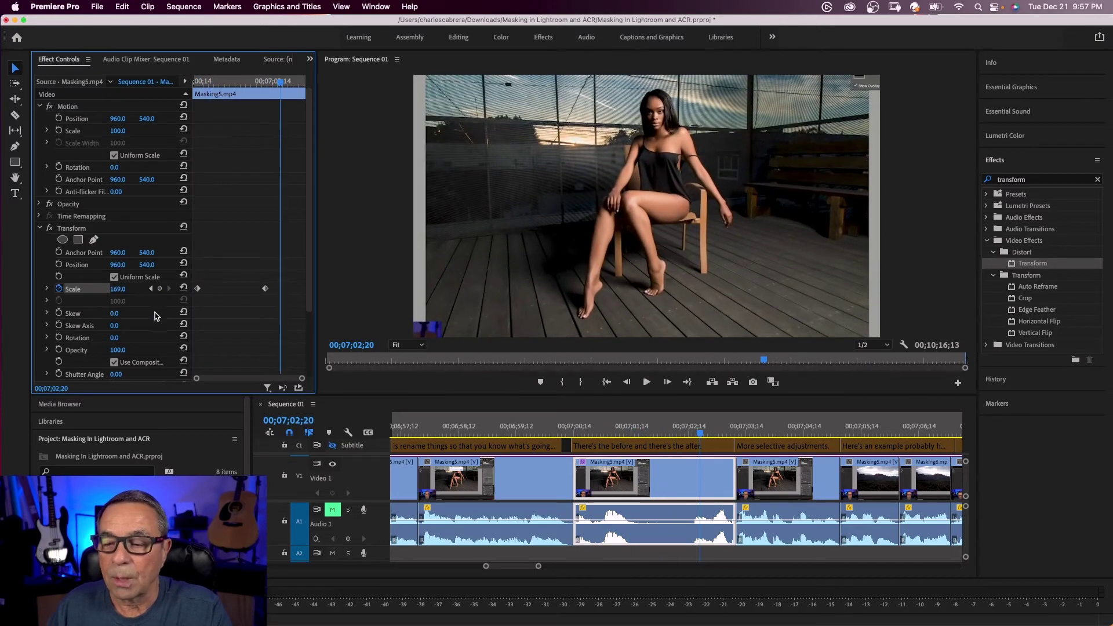
Turn off the Transform effect's Use Composition's Shutter Angle option and set its Shutter Angle to 180.
scroll(162, 309, "down", 4)
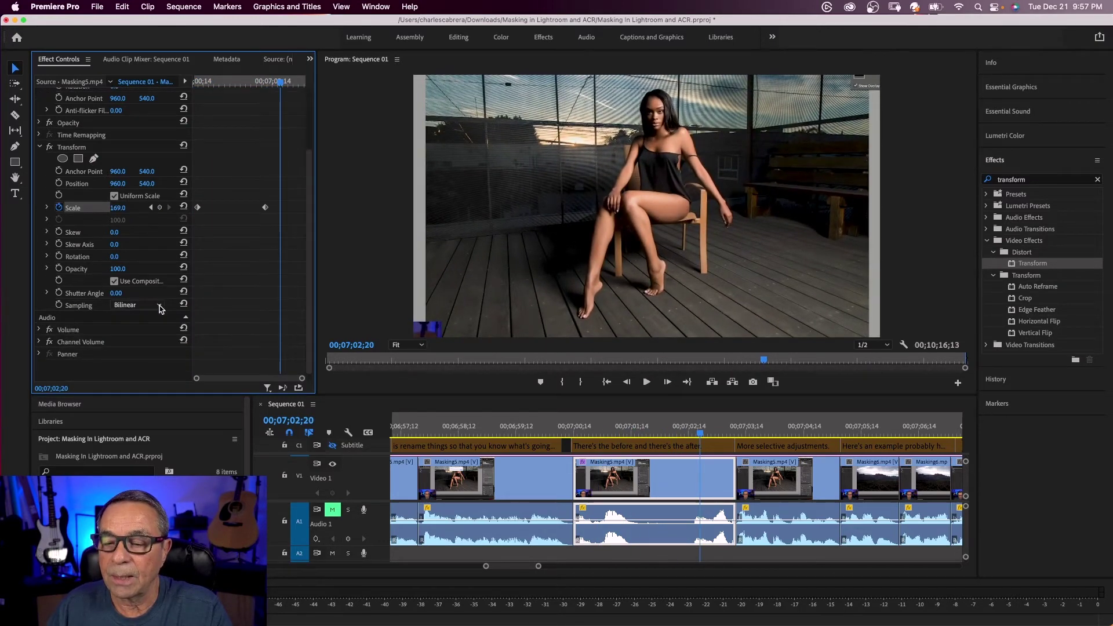
left_click(130, 283)
left_click(126, 292)
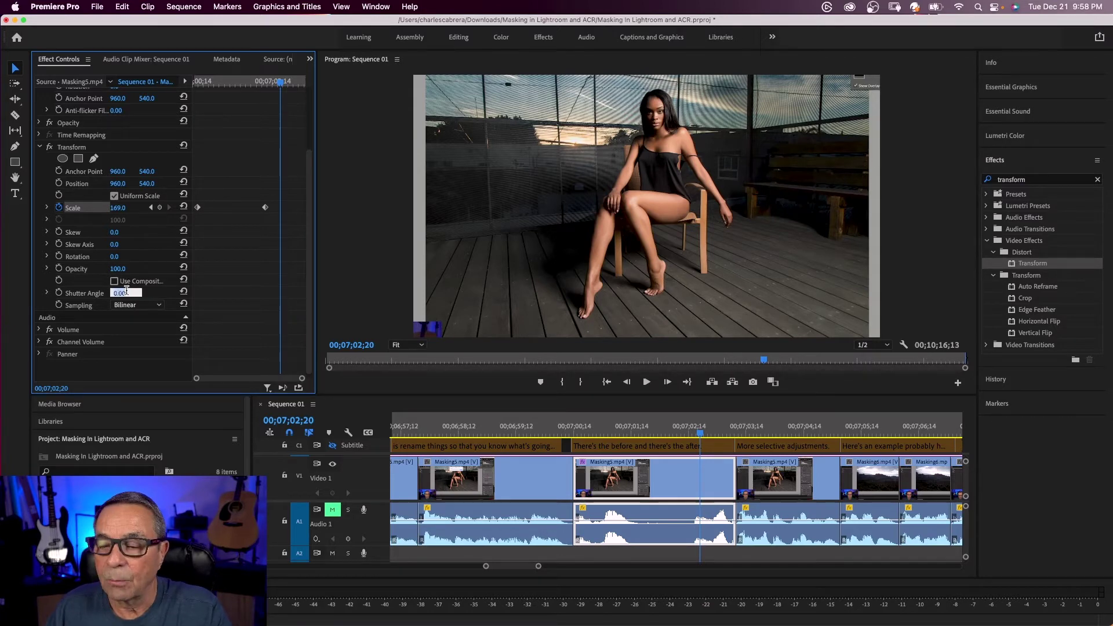
type("18")
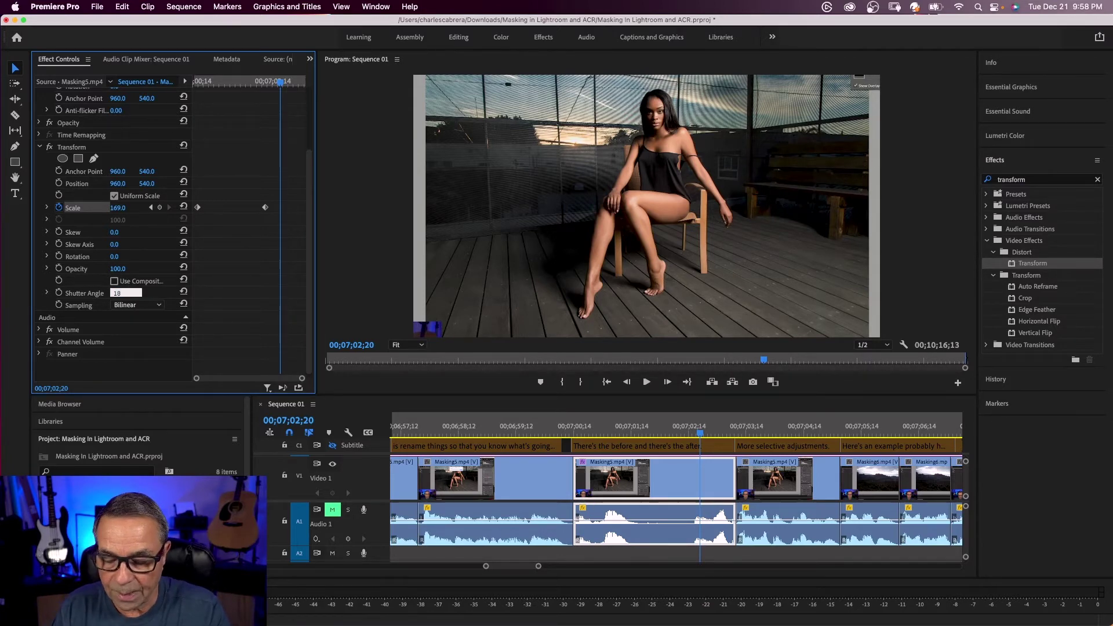
type("0")
Play the Masking5.mp4 zoom from the clip's start twice to review the motion blur.
left_click(195, 82)
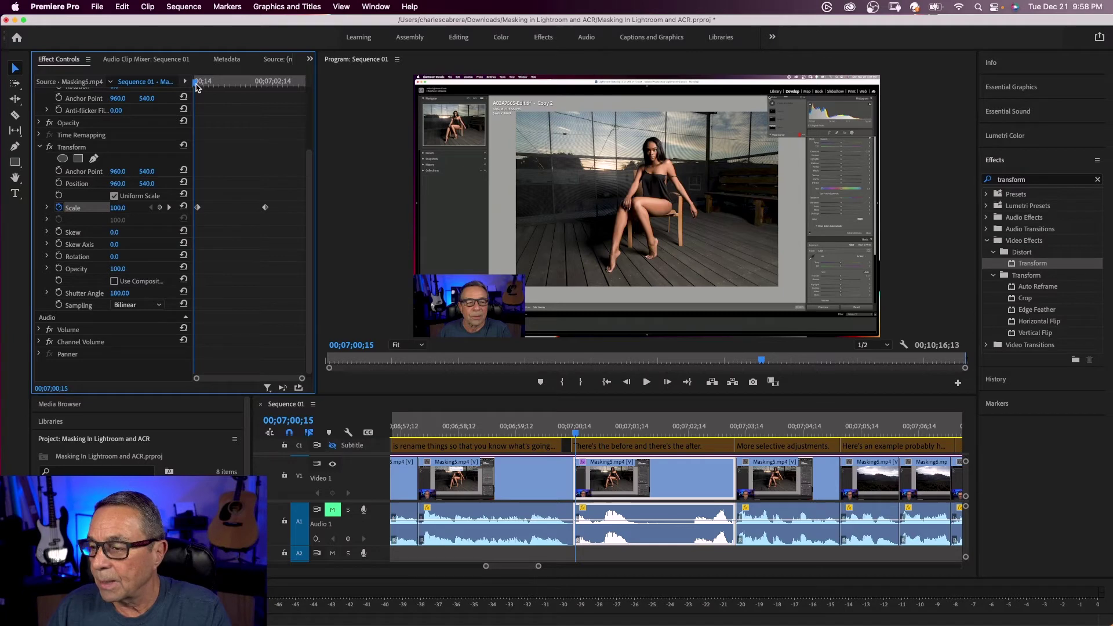
key("space")
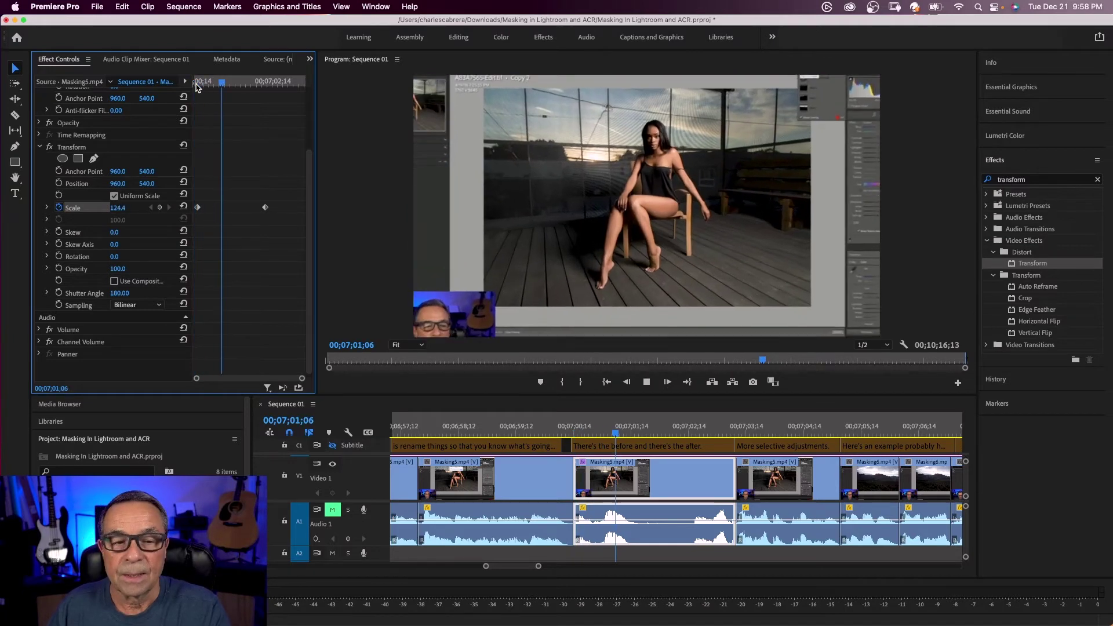
key("space")
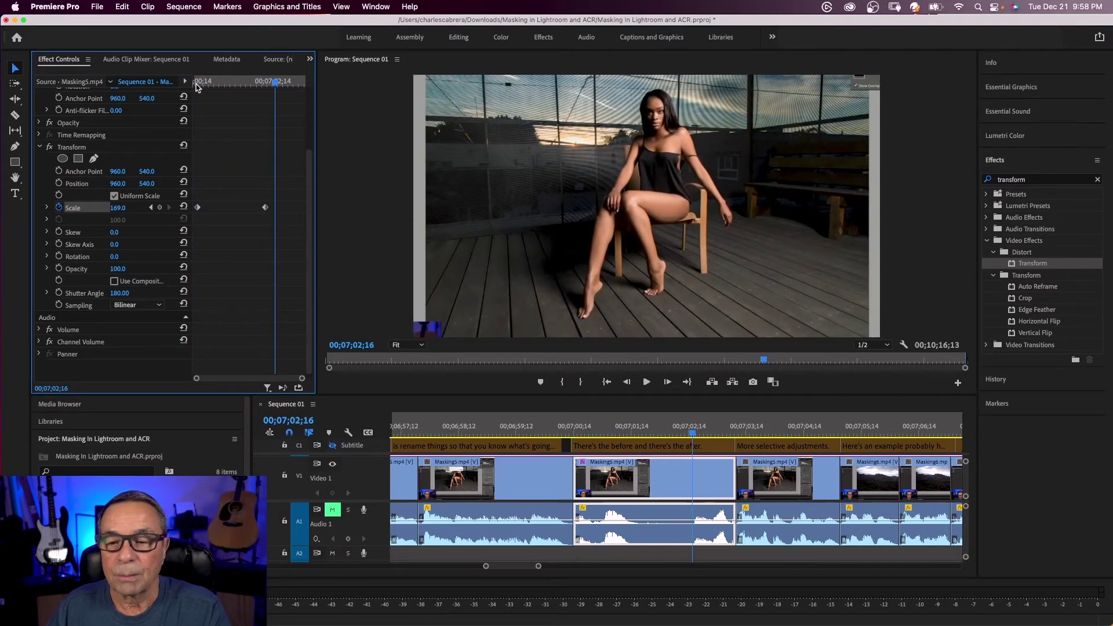
left_click(195, 84)
key("space")
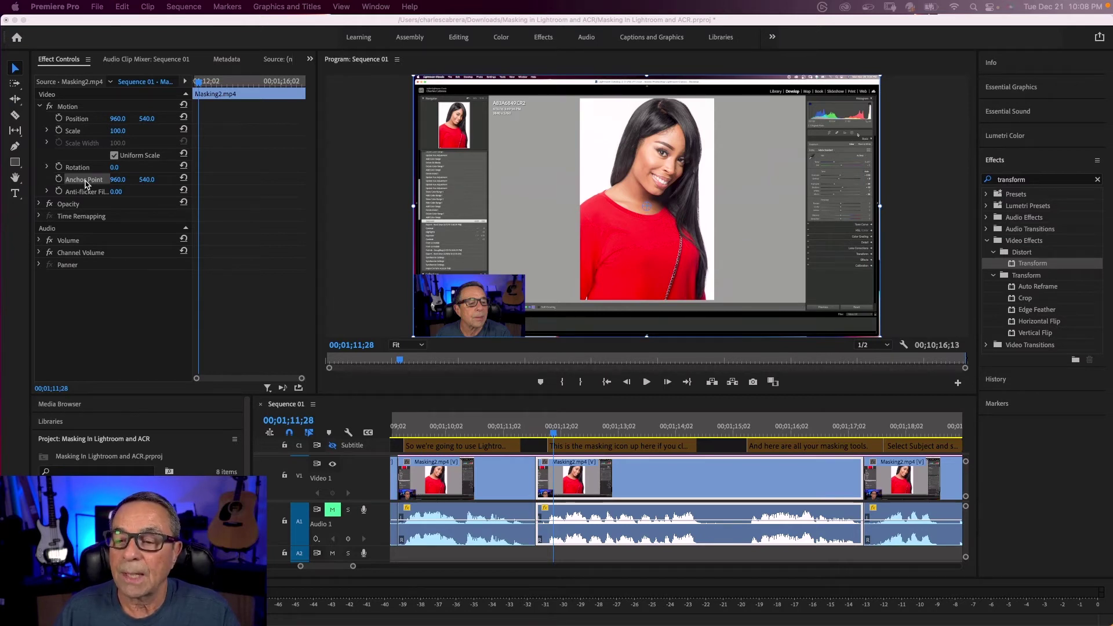
Move the Masking2.mp4 clip's anchor point onto the masking icon at 1810.3, 233.6 and enable Position and Scale keyframing at 00;01;11;28.
left_click_drag(646, 206, 854, 133)
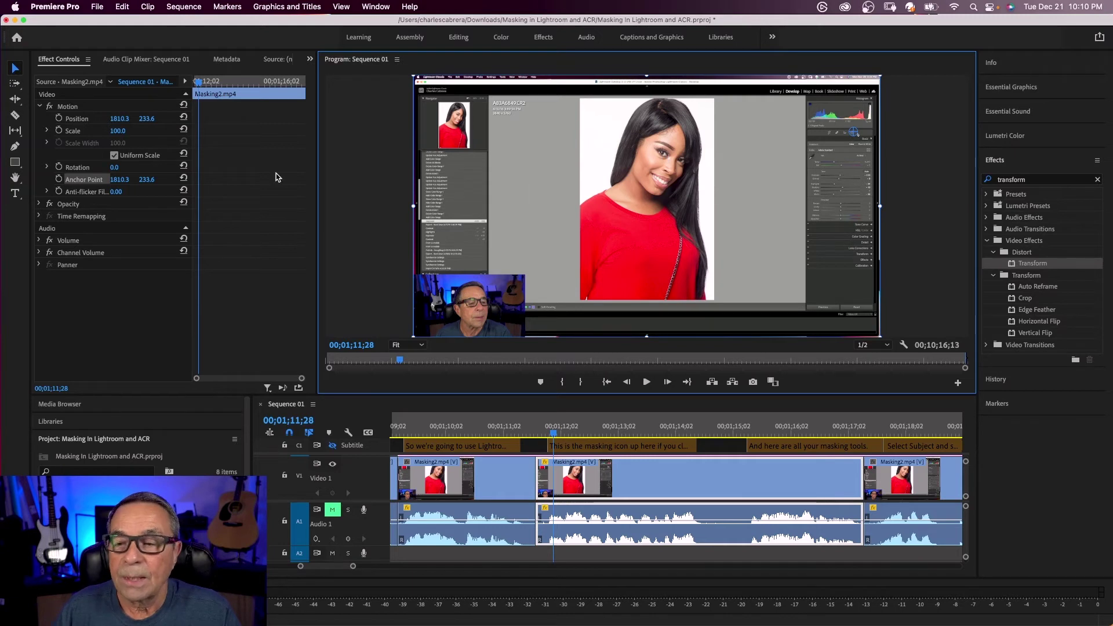
left_click(59, 118)
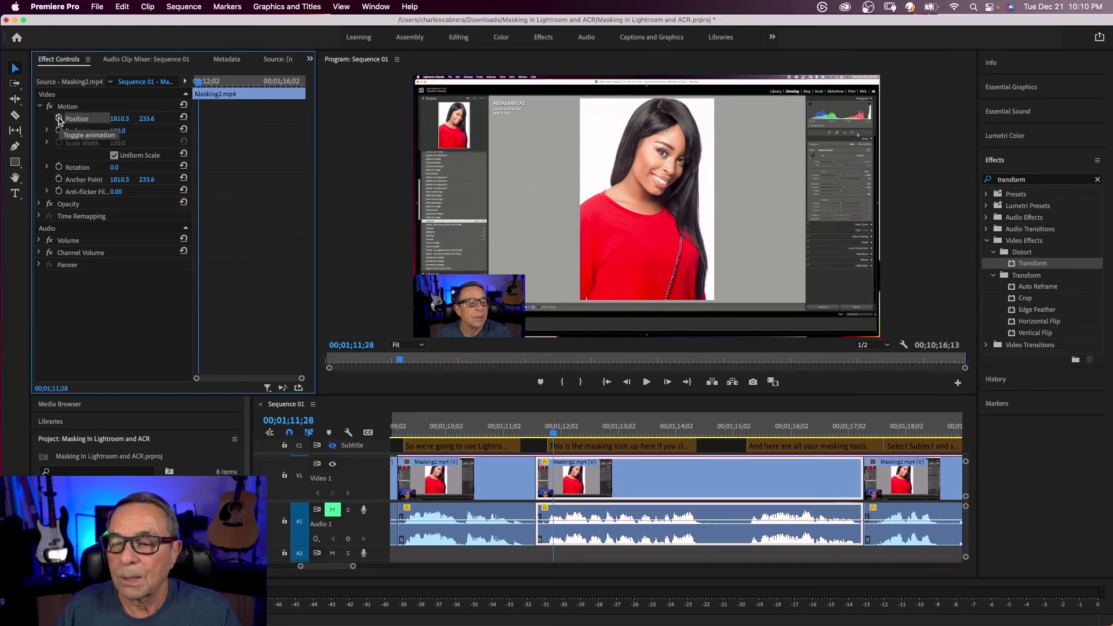
left_click(59, 132)
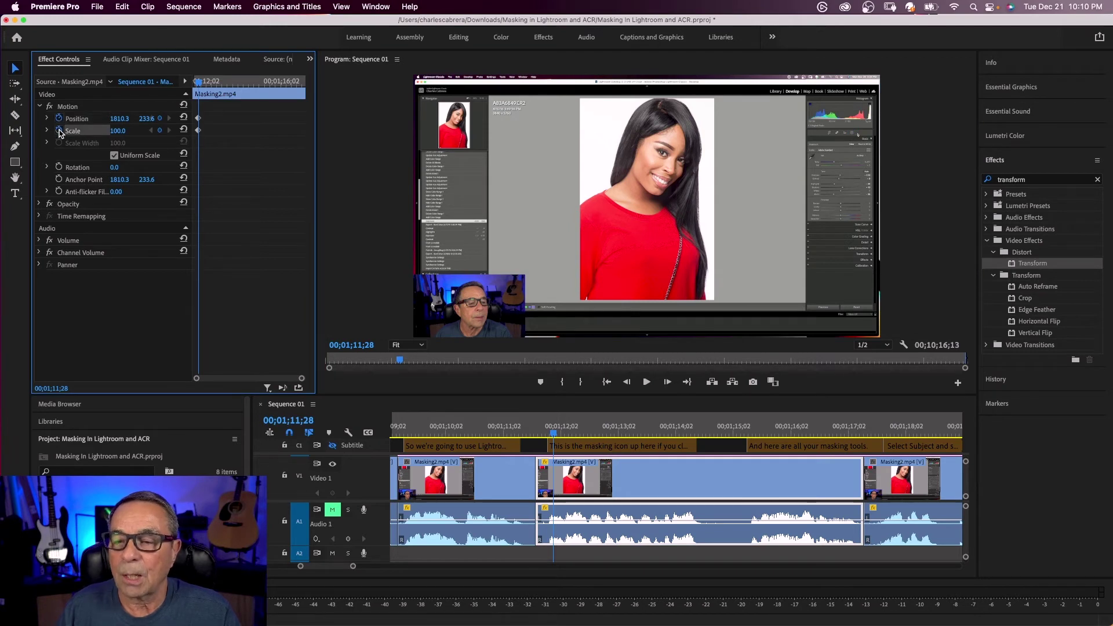
Set the clip's Position to about 1393, 364 and its Scale to 314 at 00;01;14;28.
left_click_drag(199, 82, 258, 88)
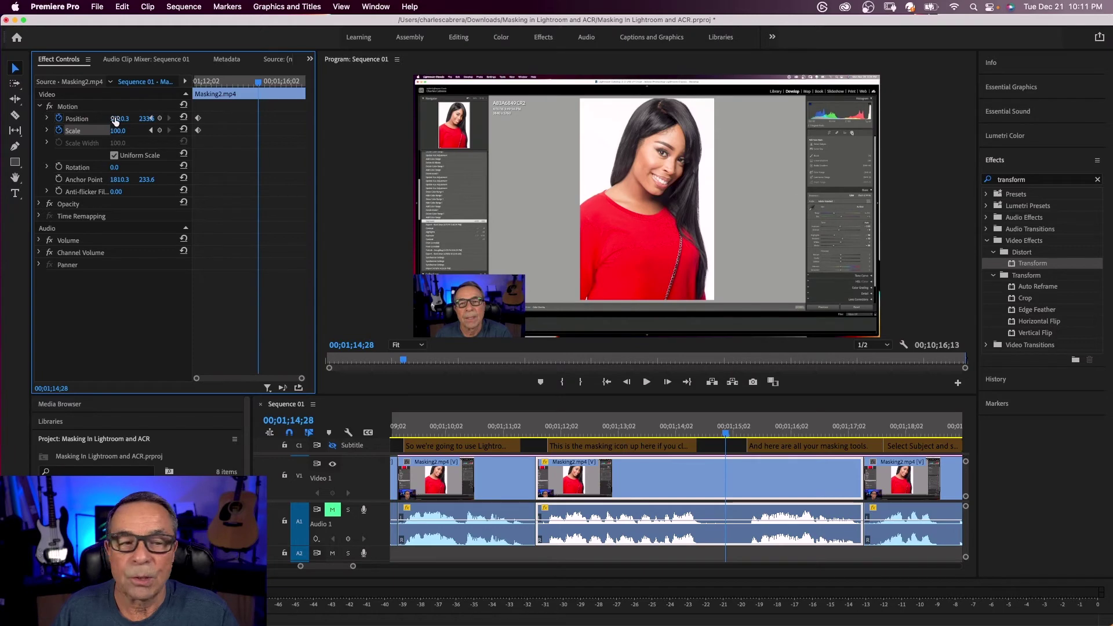
left_click_drag(114, 121, 116, 121)
left_click_drag(117, 130, 241, 130)
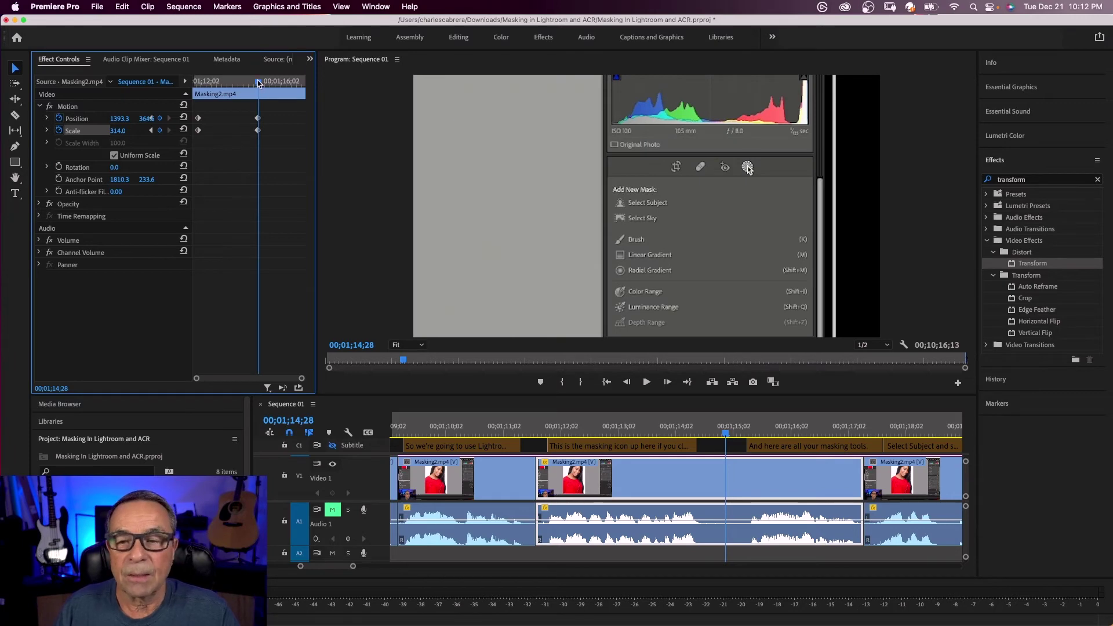
Play the Masking2.mp4 clip from its start to review the zoom into the masking icon.
left_click_drag(259, 84, 175, 82)
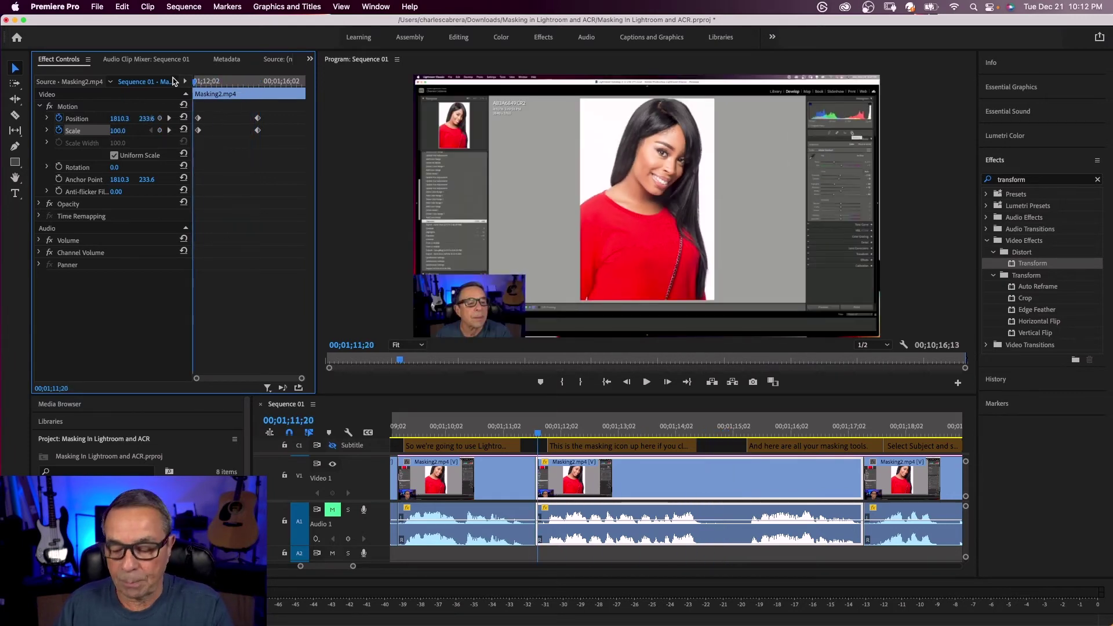
key("space")
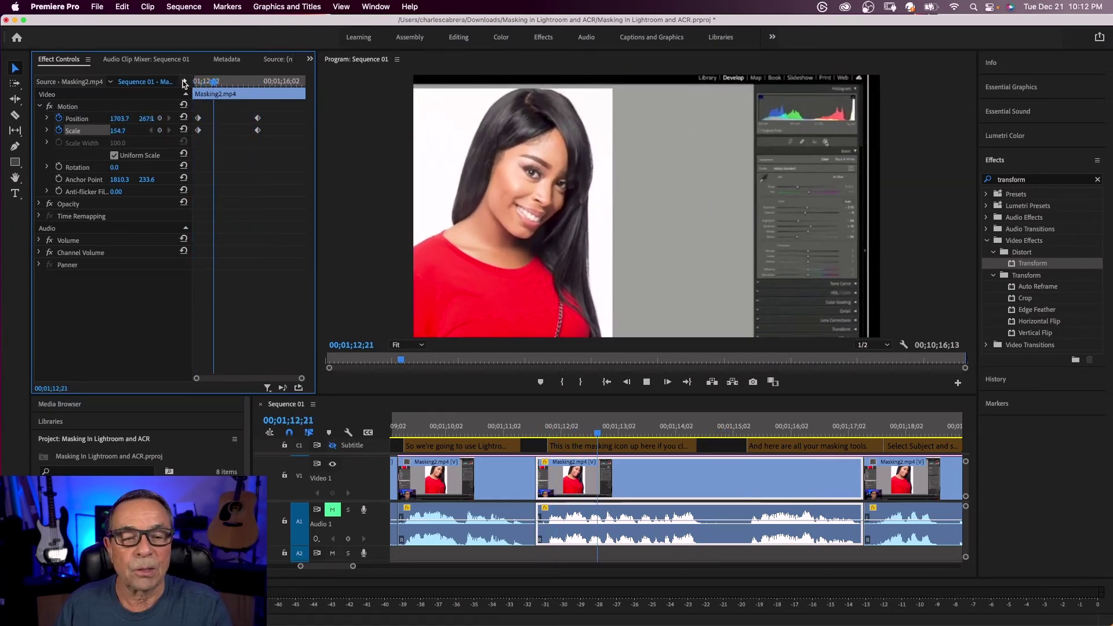
key("space")
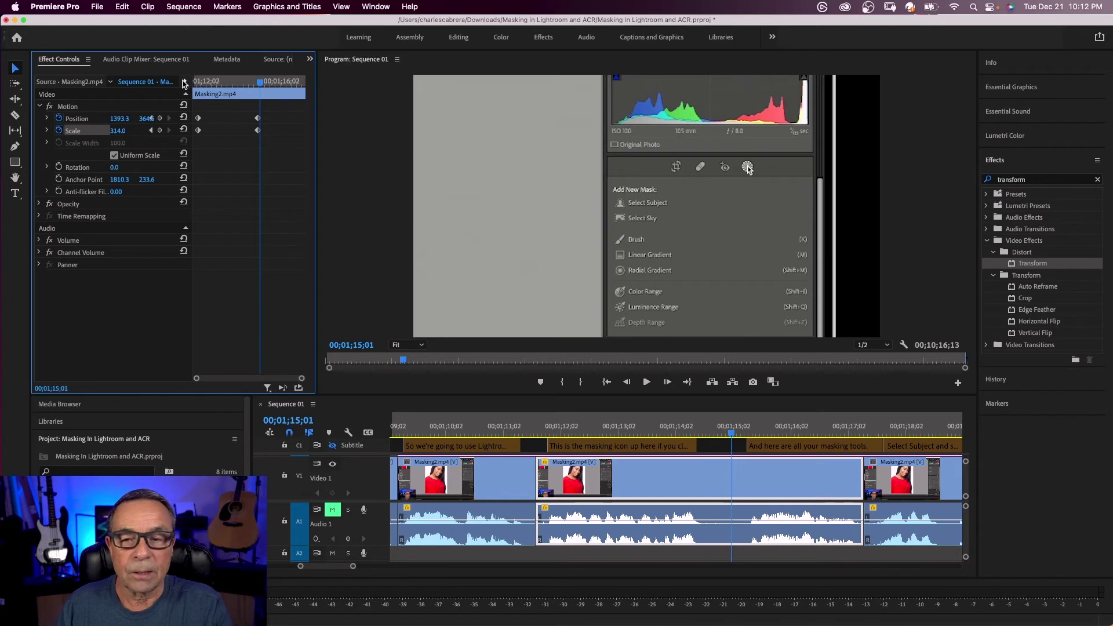
Apply Ease In temporal interpolation to the ending Position and Scale keyframes.
left_click(275, 81)
left_click_drag(245, 111, 267, 137)
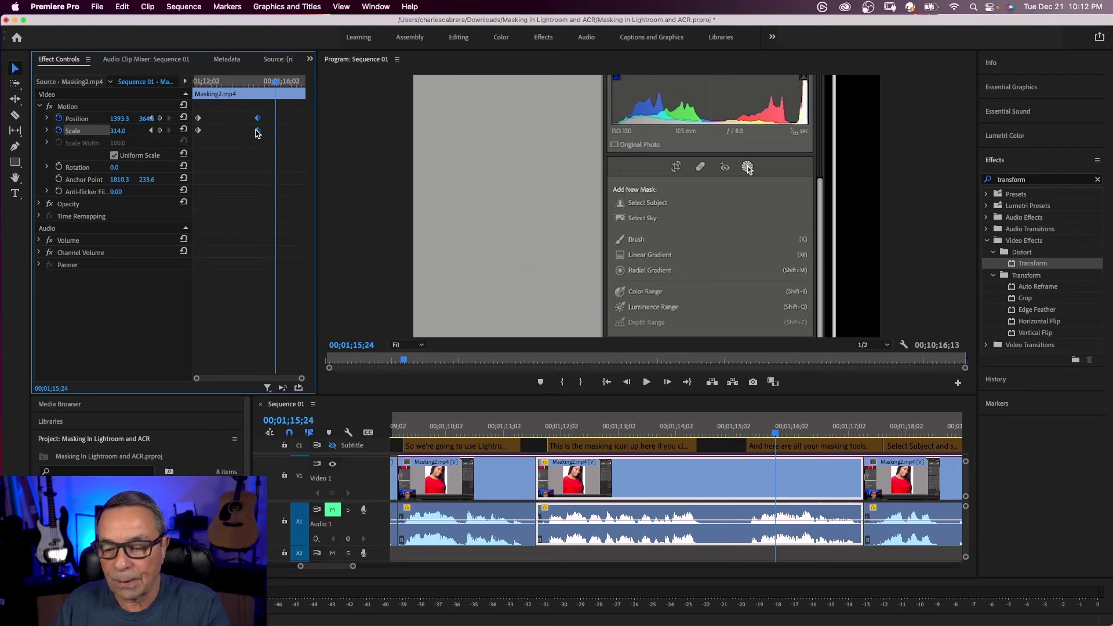
right_click(258, 132)
mouse_move(324, 237)
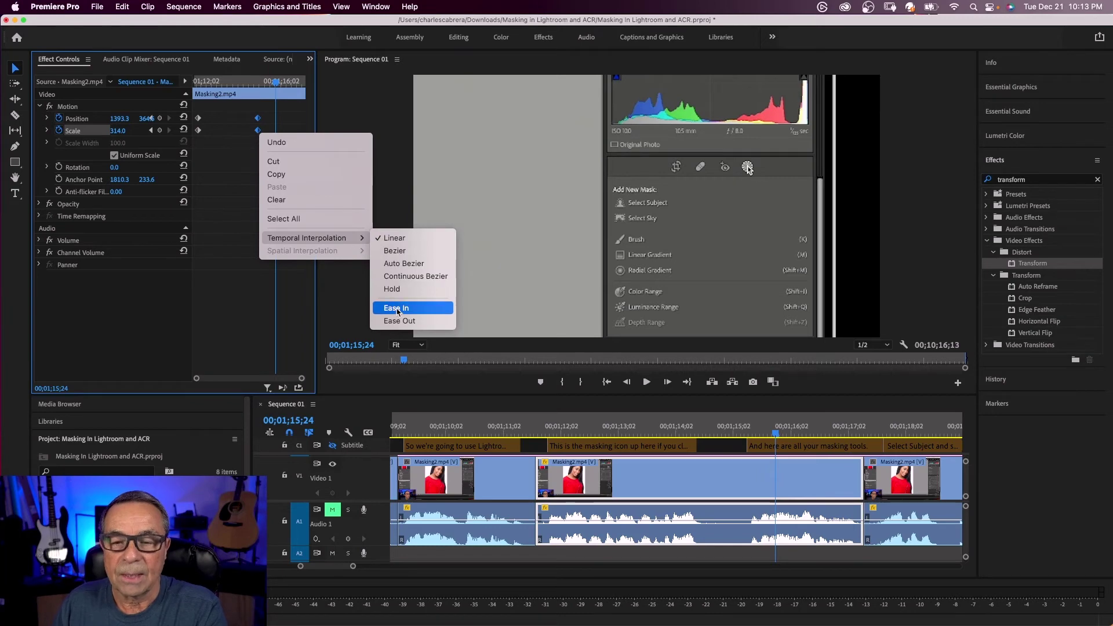
left_click(409, 289)
Replay the Masking2.mp4 clip from its start to review the eased zoom.
key("Up")
key("space")
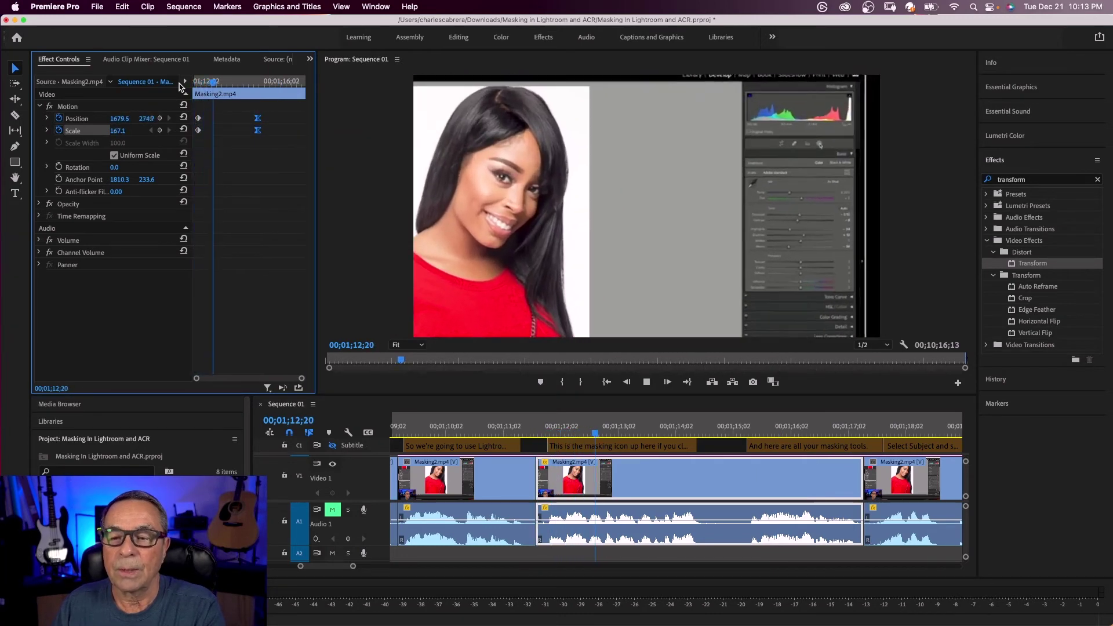
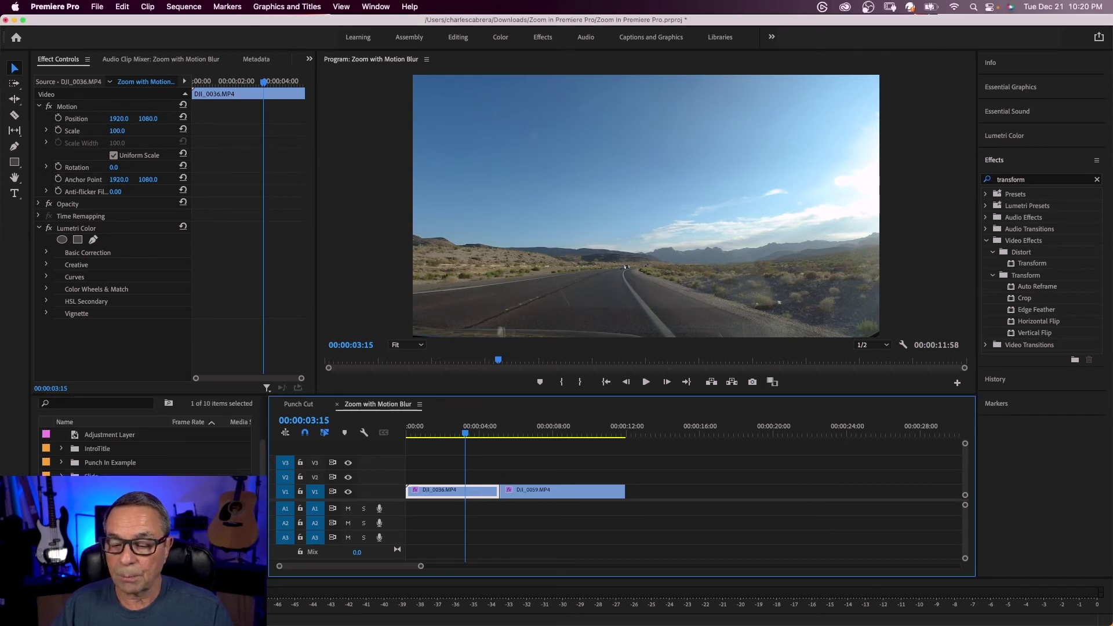
Create a 3840 × 2160, 59.94 fps adjustment layer and place it on V2 over the cut between DJI_0036.MP4 and DJI_0059.MP4.
scroll(145, 440, "down", 3)
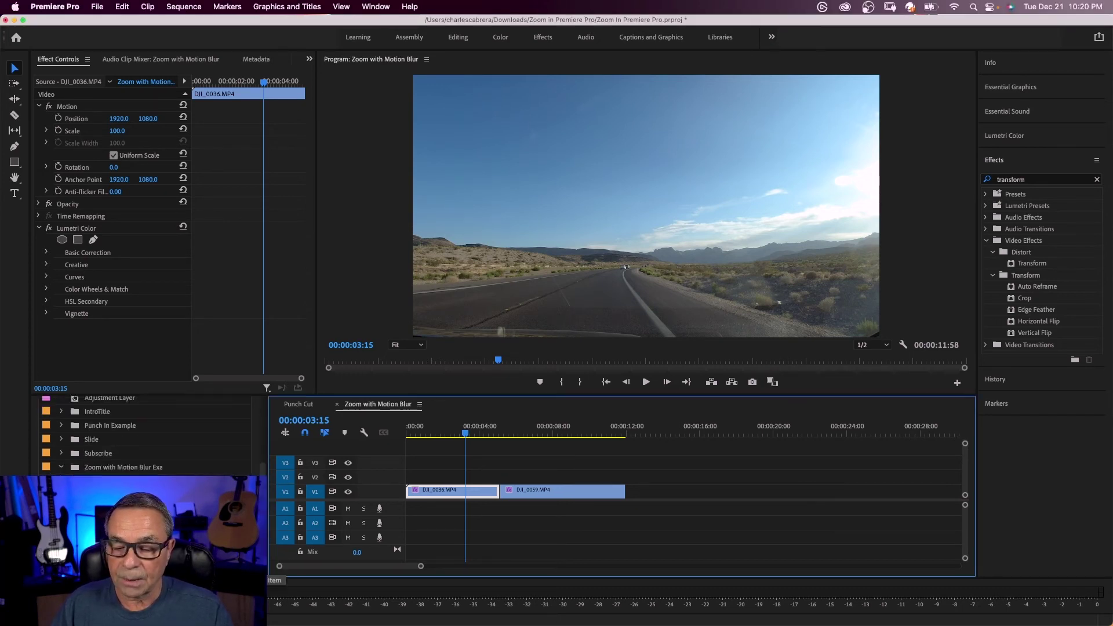
left_click(243, 618)
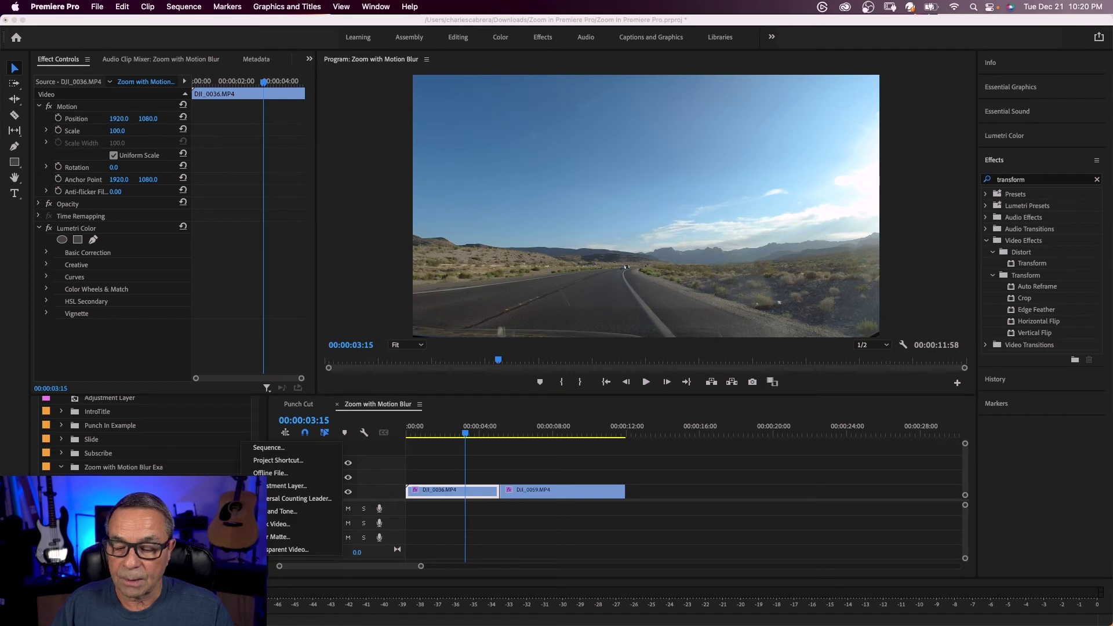
left_click(272, 487)
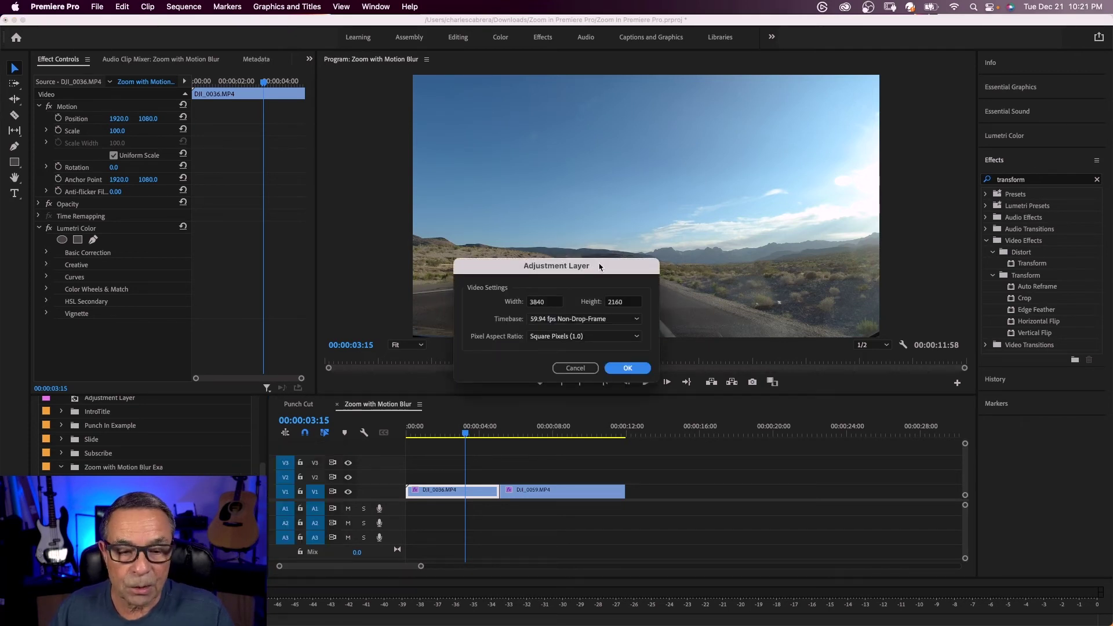
left_click(627, 368)
left_click_drag(99, 398, 471, 485)
Play through the cut, place the playhead at 00:00:05:08, and apply the Distort Transform effect to the adjustment layer.
key("space")
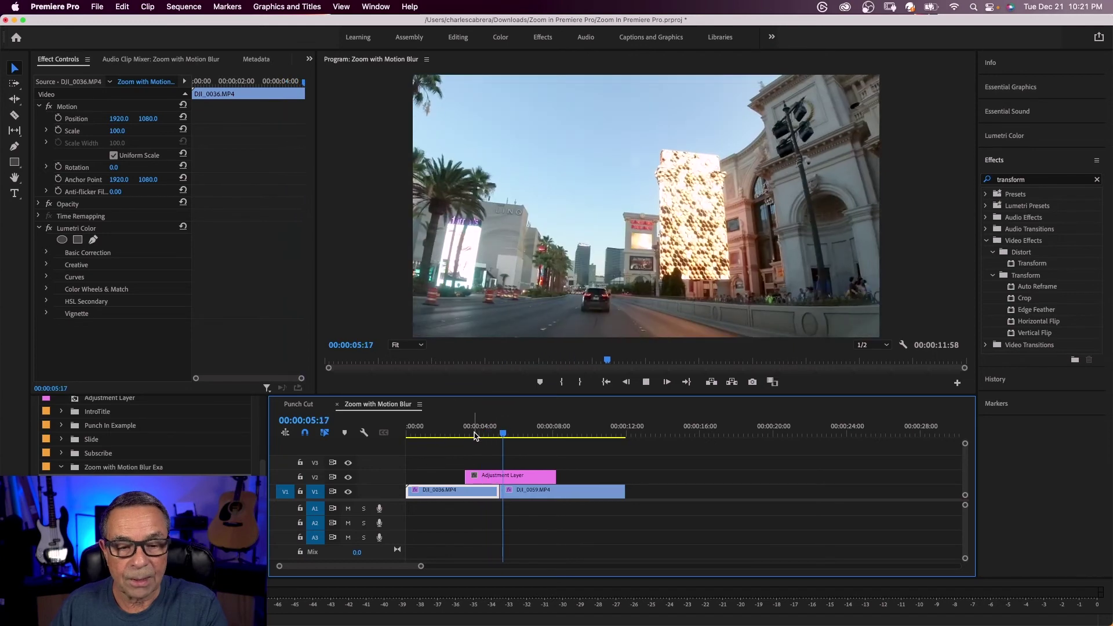
key("space")
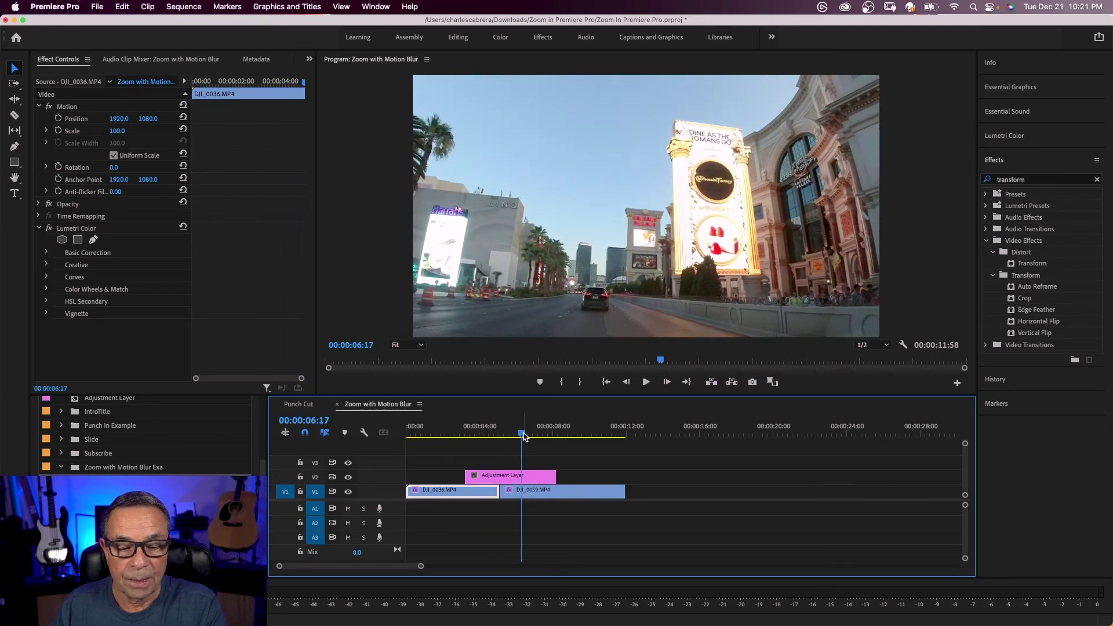
left_click_drag(524, 436, 500, 436)
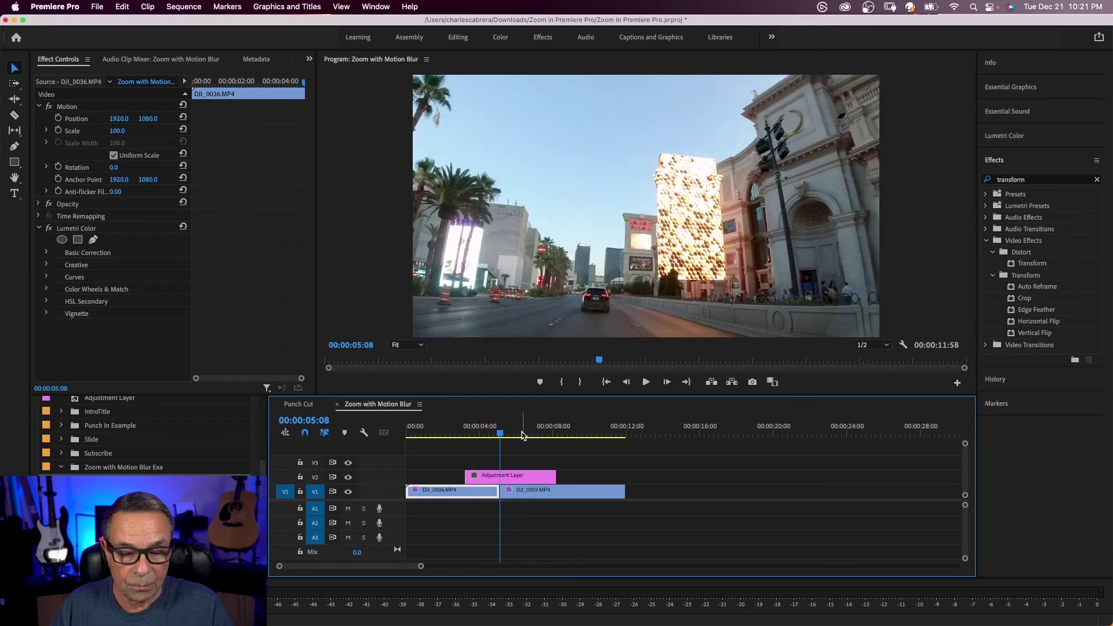
left_click(513, 478)
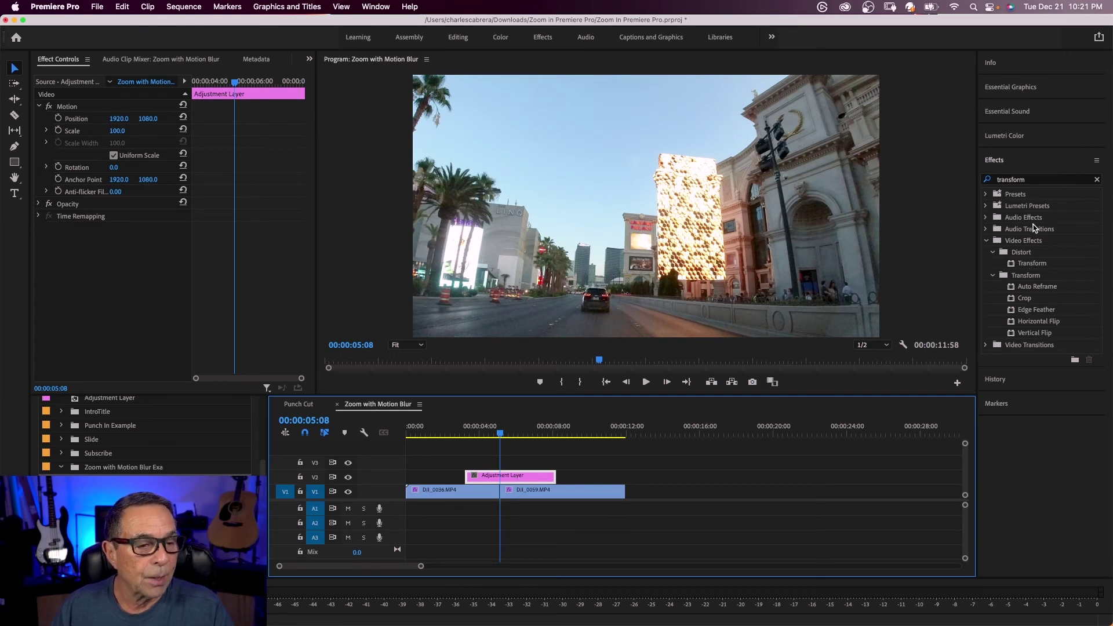
left_click_drag(1031, 267, 512, 479)
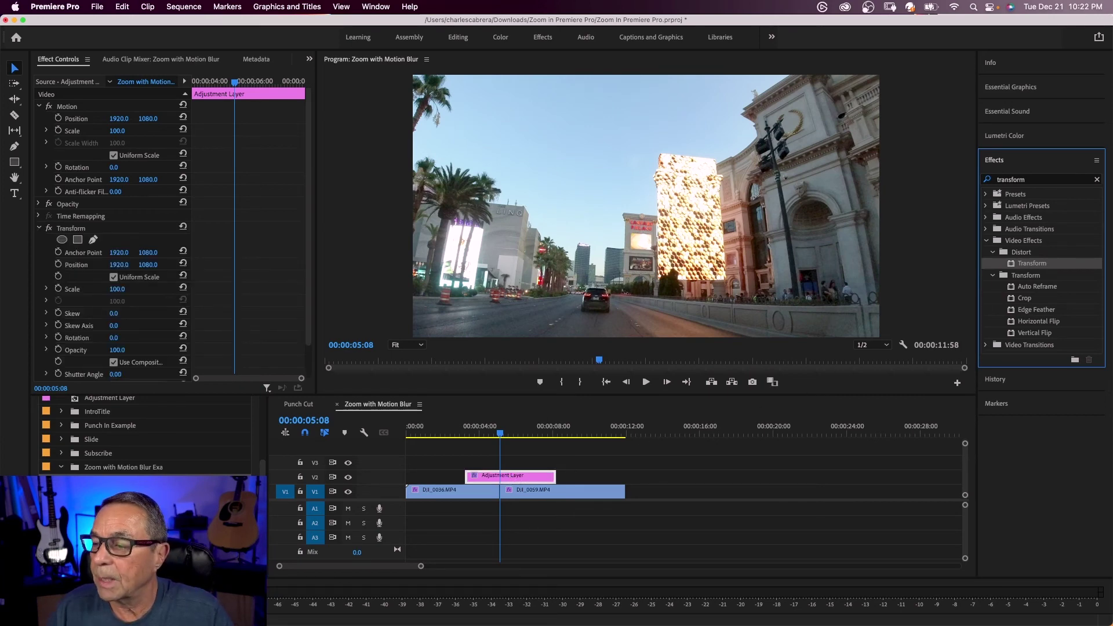
Turn off Use Composition's Shutter Angle in the Transform effect and set its Shutter Angle to 360.
left_click(72, 228)
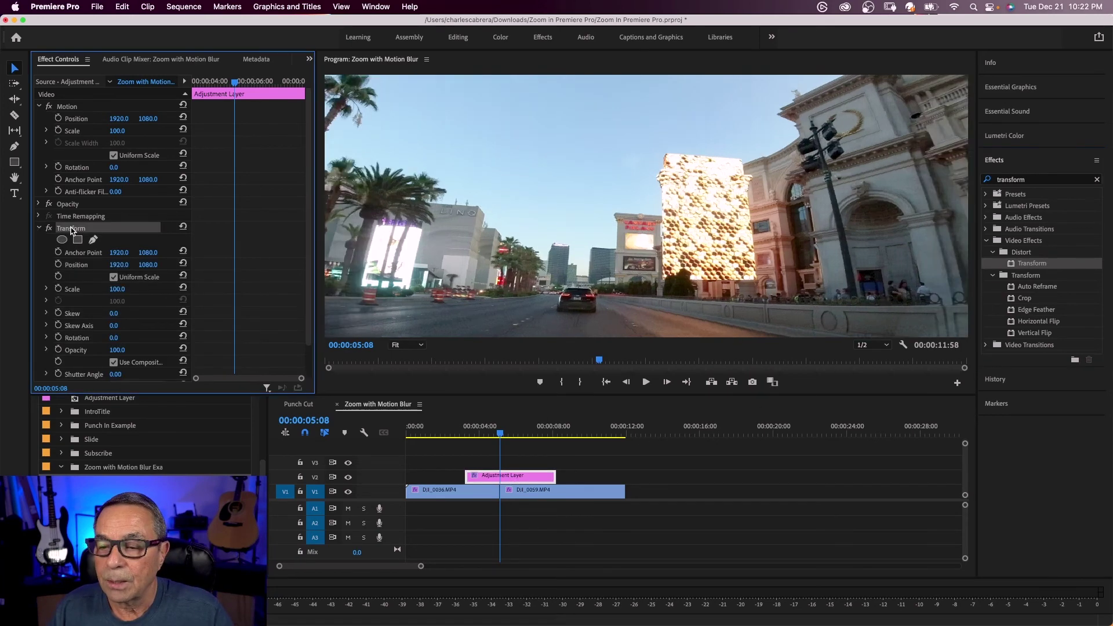
scroll(76, 243, "down", 2)
left_click(114, 326)
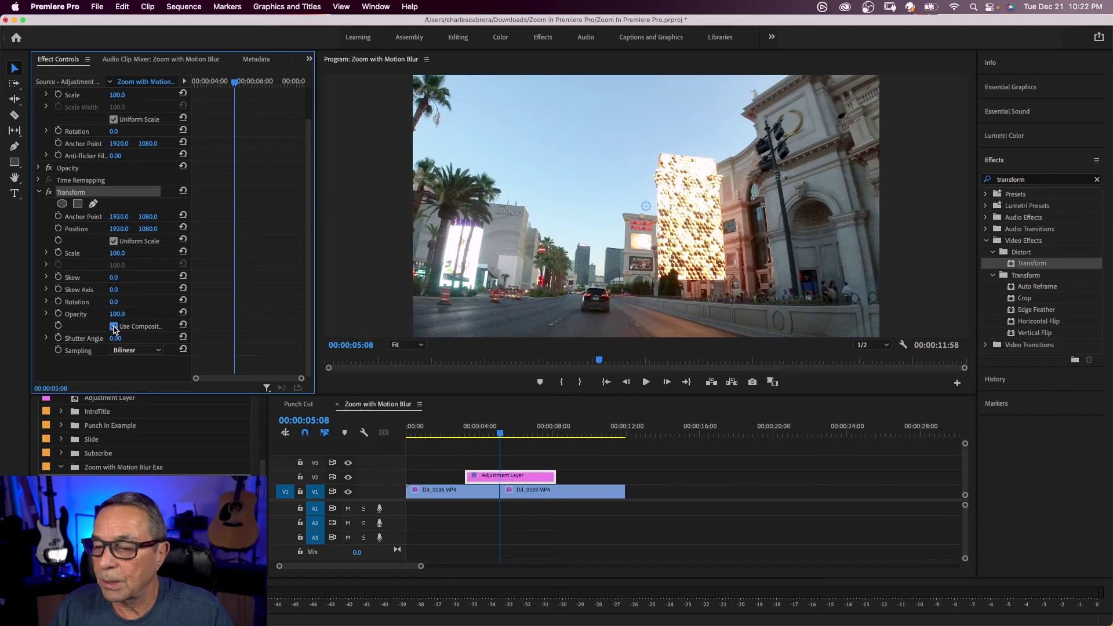
left_click(116, 338)
type("360")
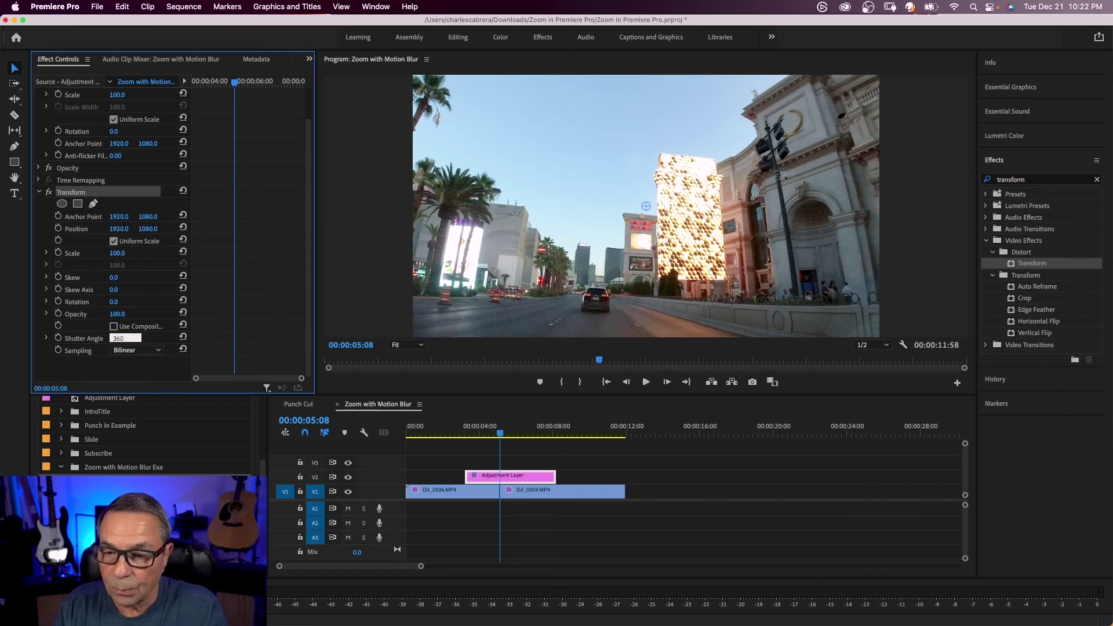
key("Return")
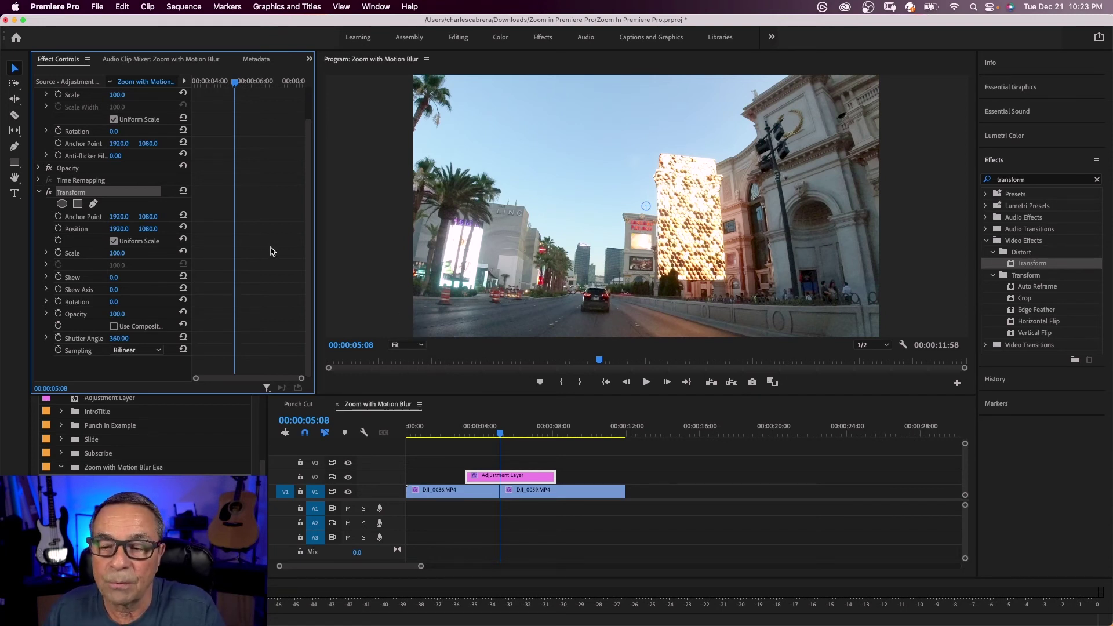
Enable keyframing for the Transform effect's Scale at 00:00:05:08 and set Scale to 300.
left_click(59, 254)
left_click(119, 254)
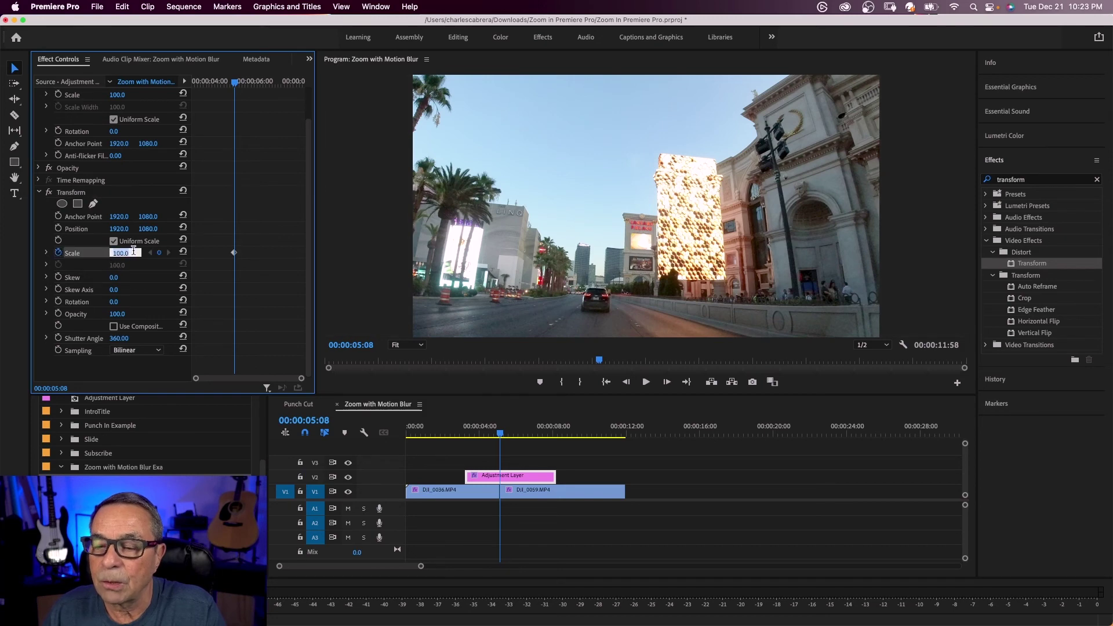
type("300")
key("Return")
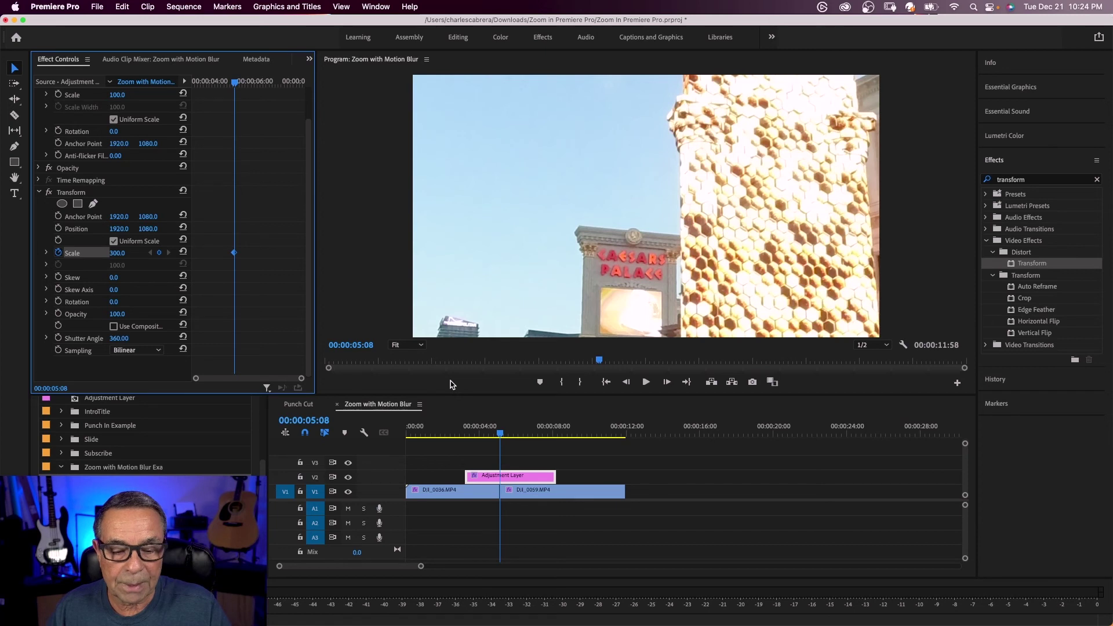
Set the Transform effect's Scale to 100 three frames earlier, at 00:00:05:05.
key("Left")
key("Left")
key("Left")
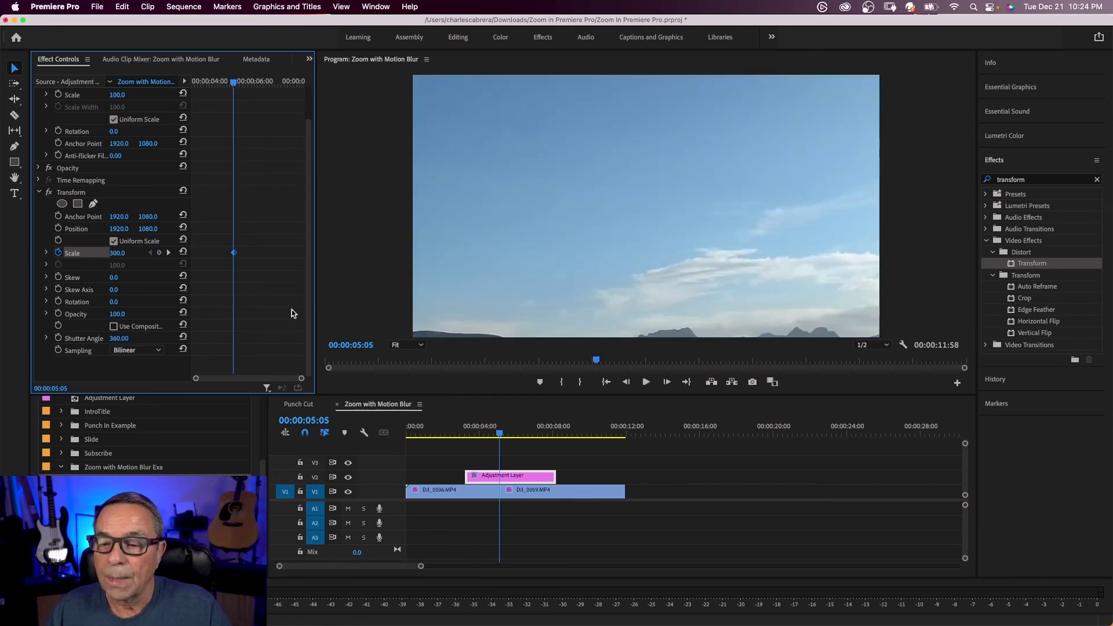
left_click(115, 253)
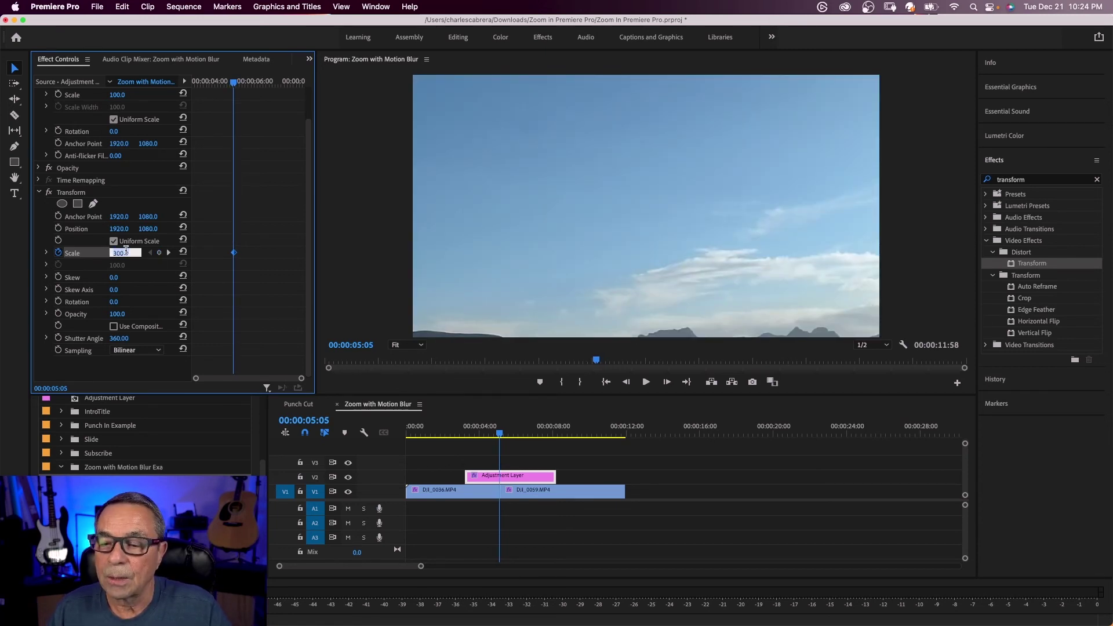
type("100")
key("Tab")
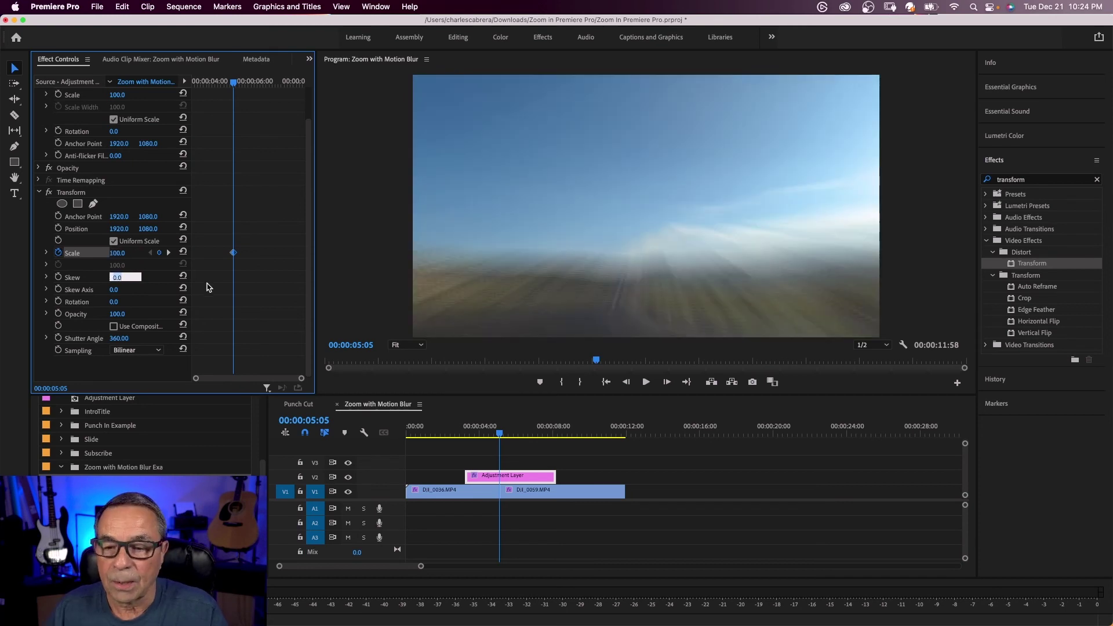
Hold the Transform Scale at 300 with a keyframe at 00:00:05:09, and scale back down with a keyframe at 00:00:05:14.
left_click(169, 253)
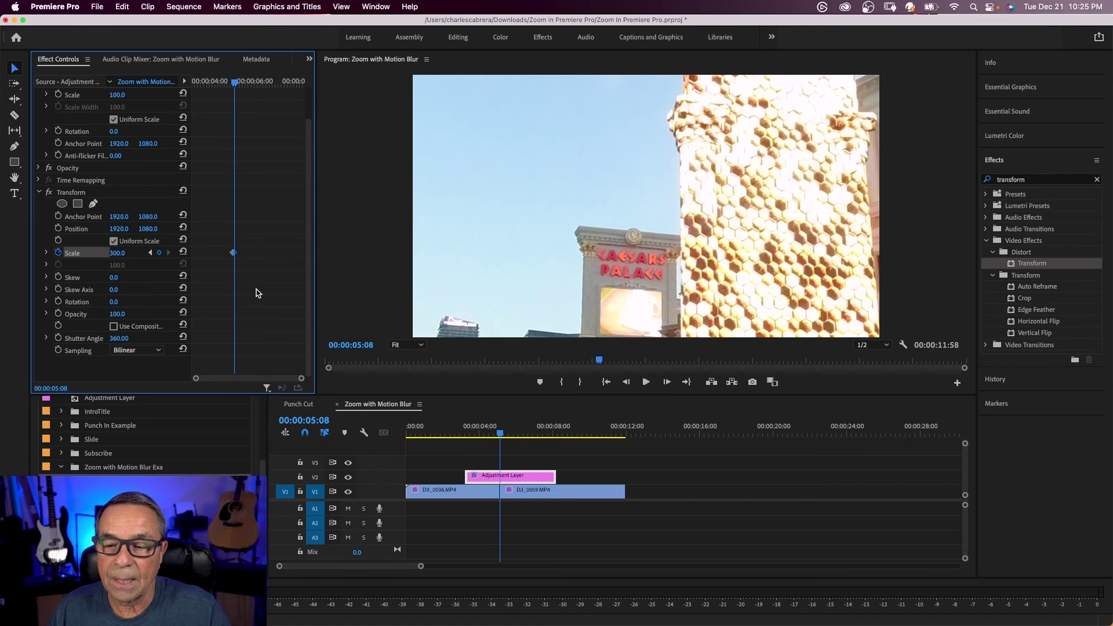
key("Right")
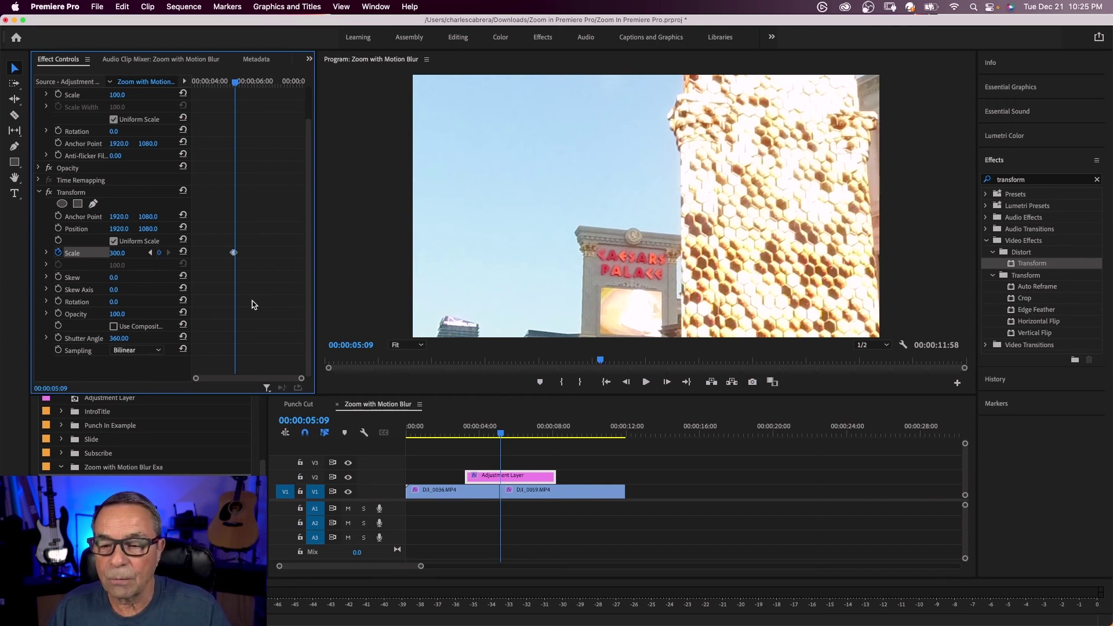
key("shift+Right")
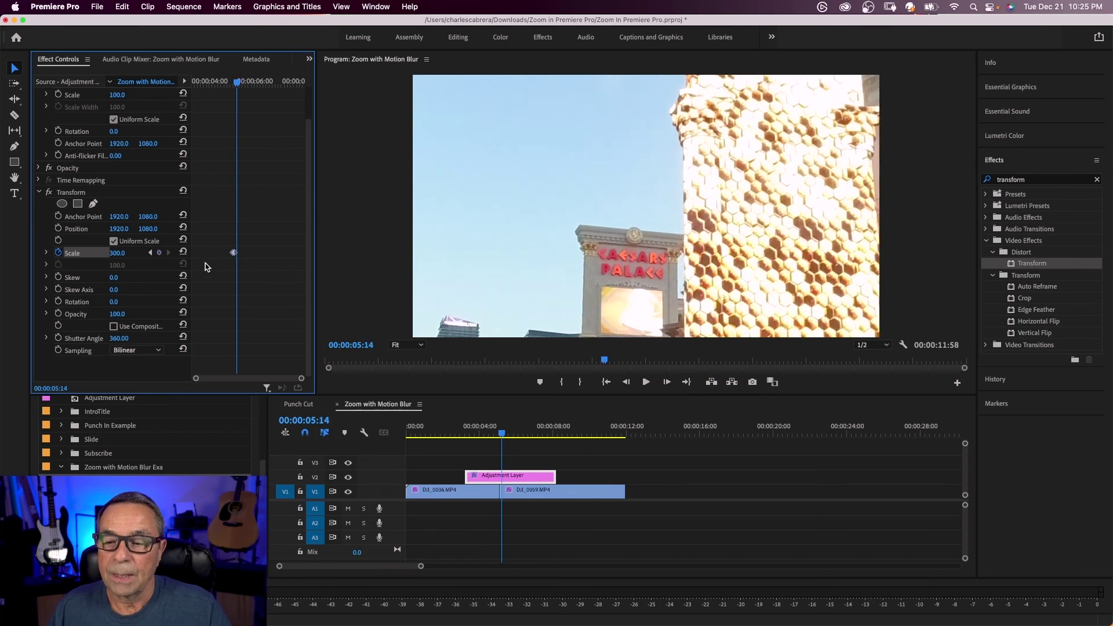
left_click(117, 252)
type("1")
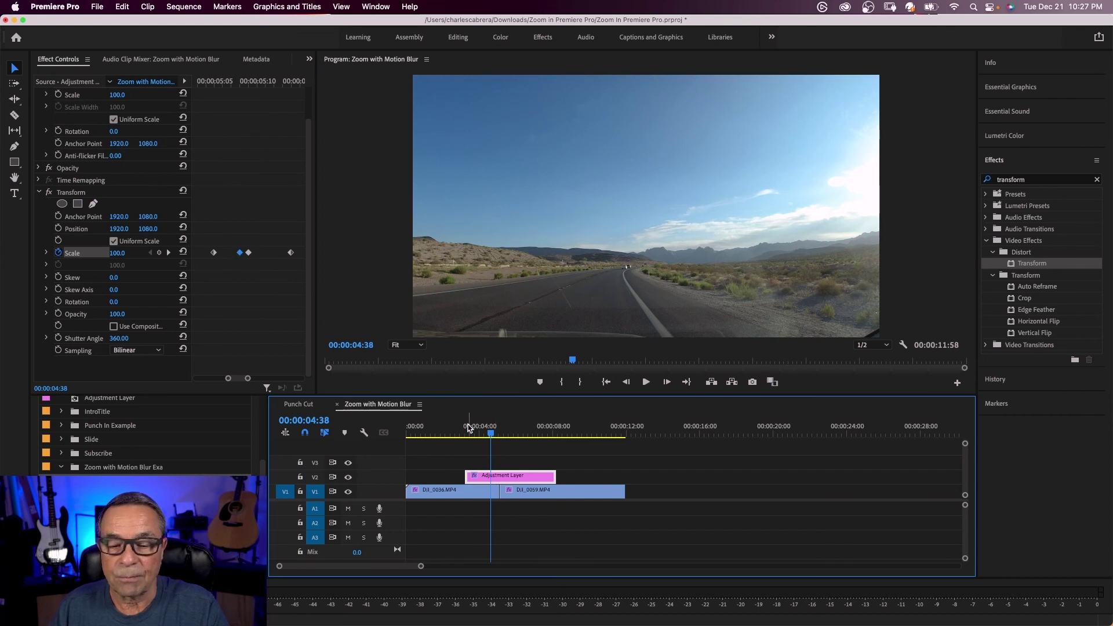
Play the sequence from 00:00:02:54, before the adjustment layer, to review the motion-blurred zoom transition.
left_click_drag(490, 438, 461, 439)
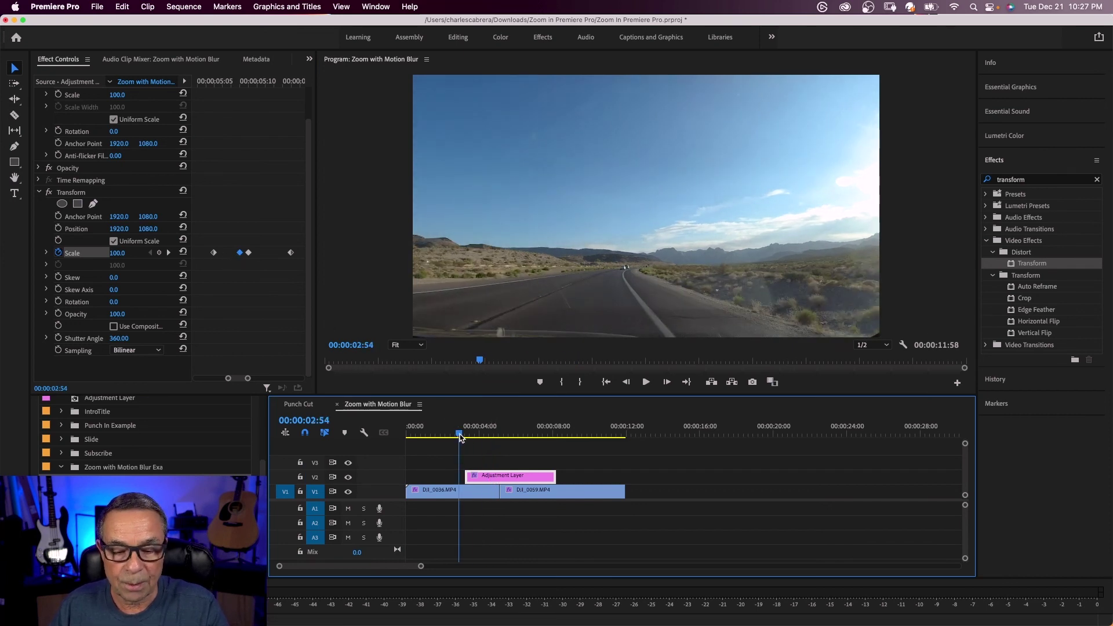
key("space")
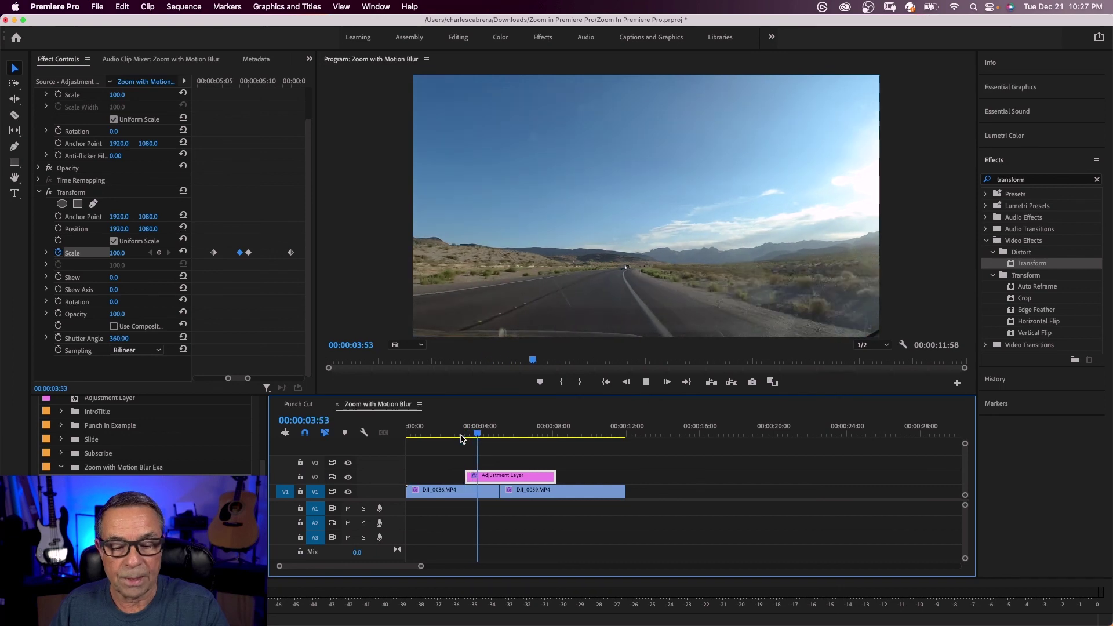